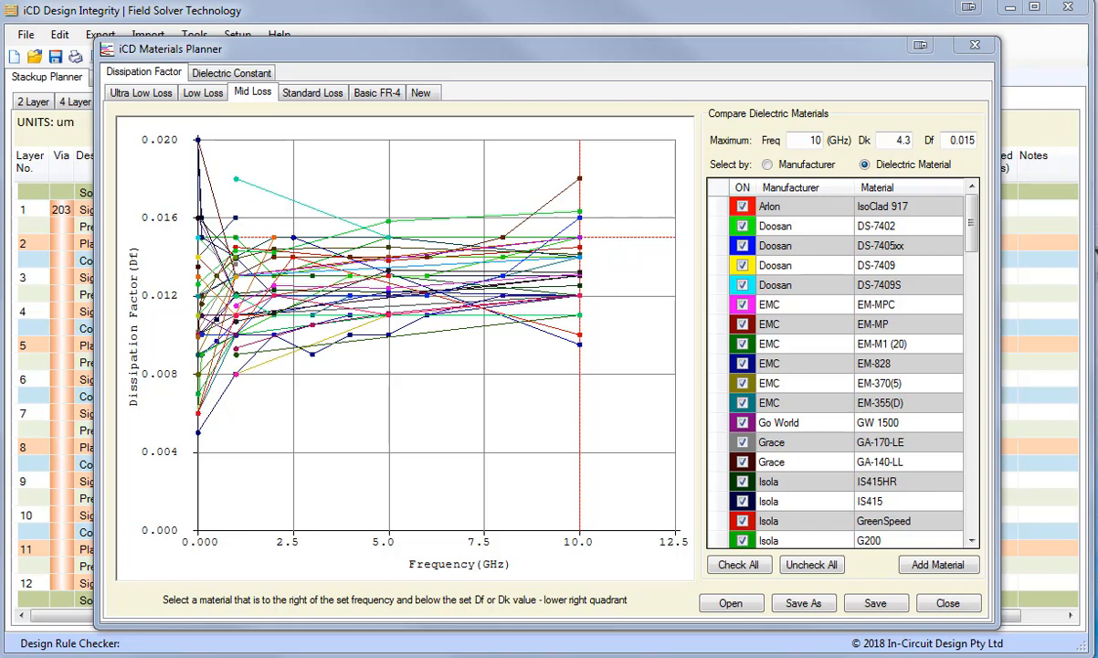
- Review the dissipation factor plots for the Ultra Low Loss, Low Loss, Mid Loss, Standard Loss and Basic FR-4 material groups
click(143, 94)
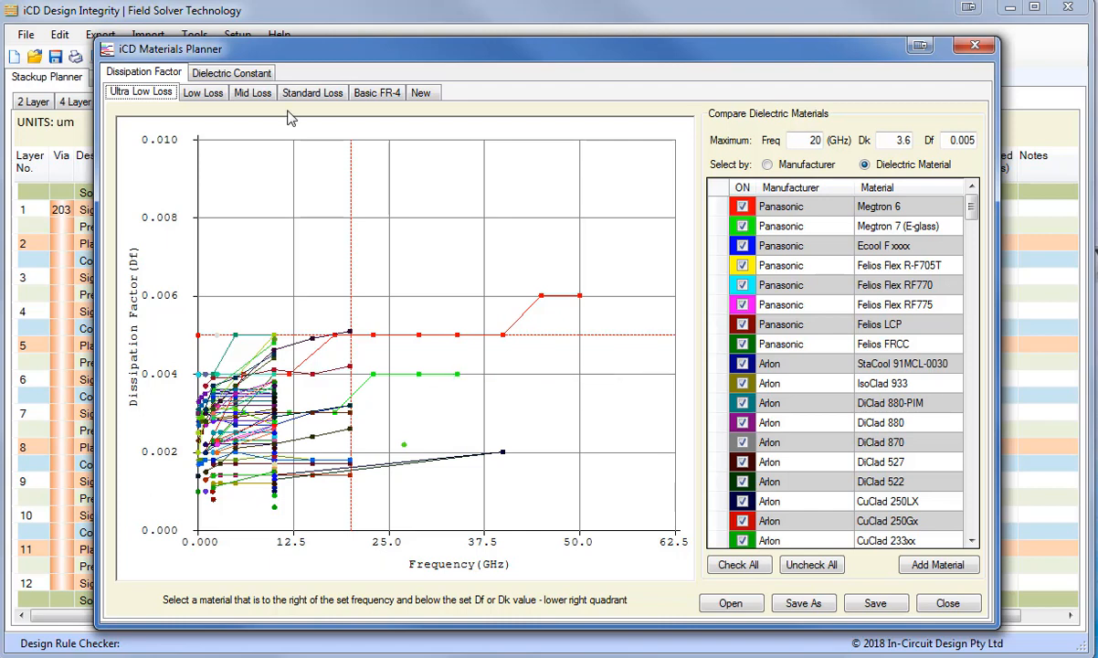
click(196, 94)
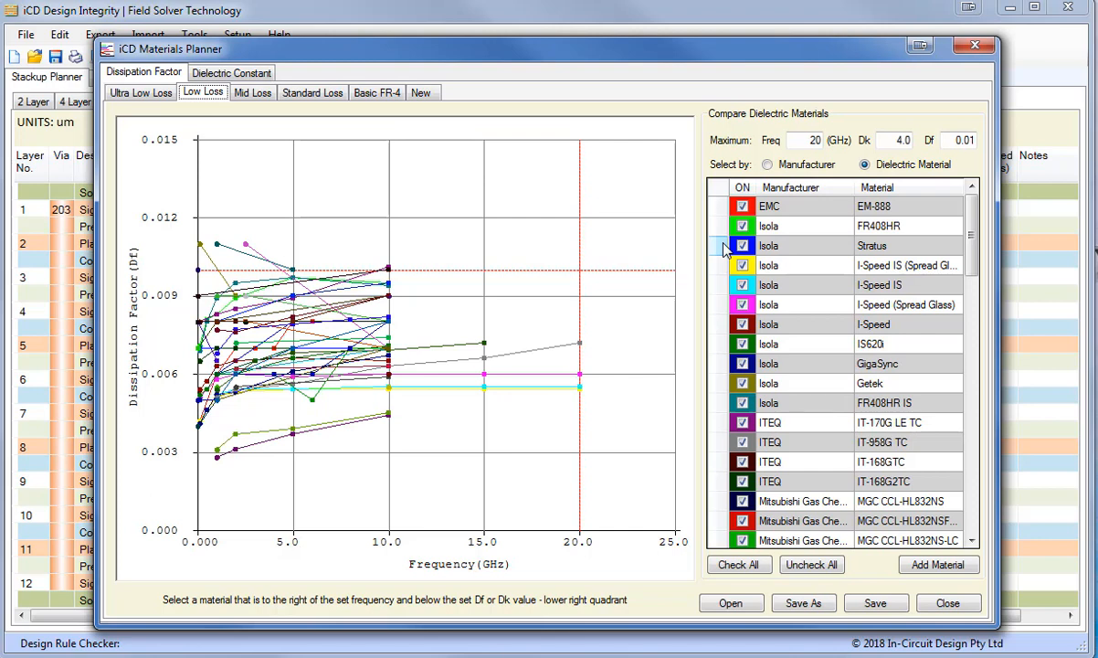
click(253, 95)
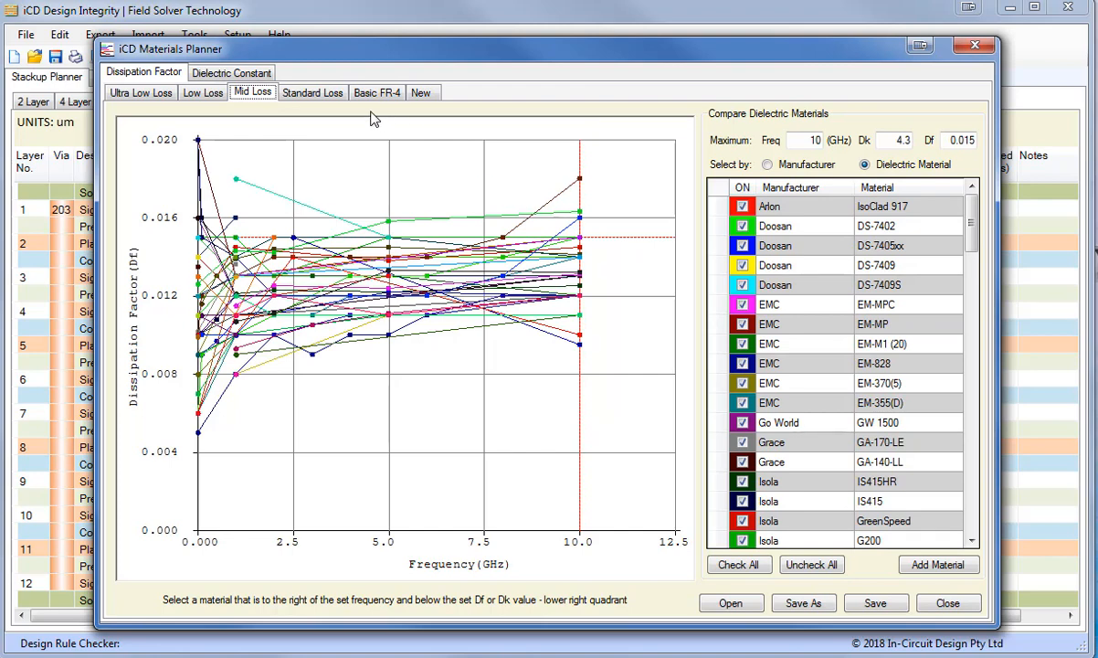
click(311, 92)
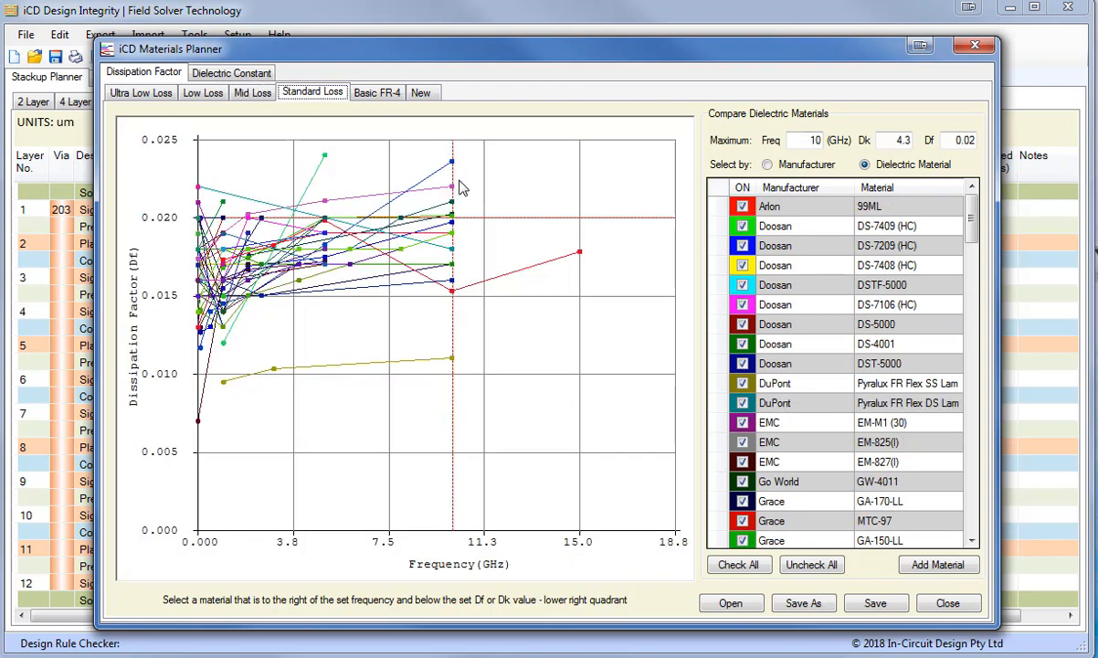
click(368, 92)
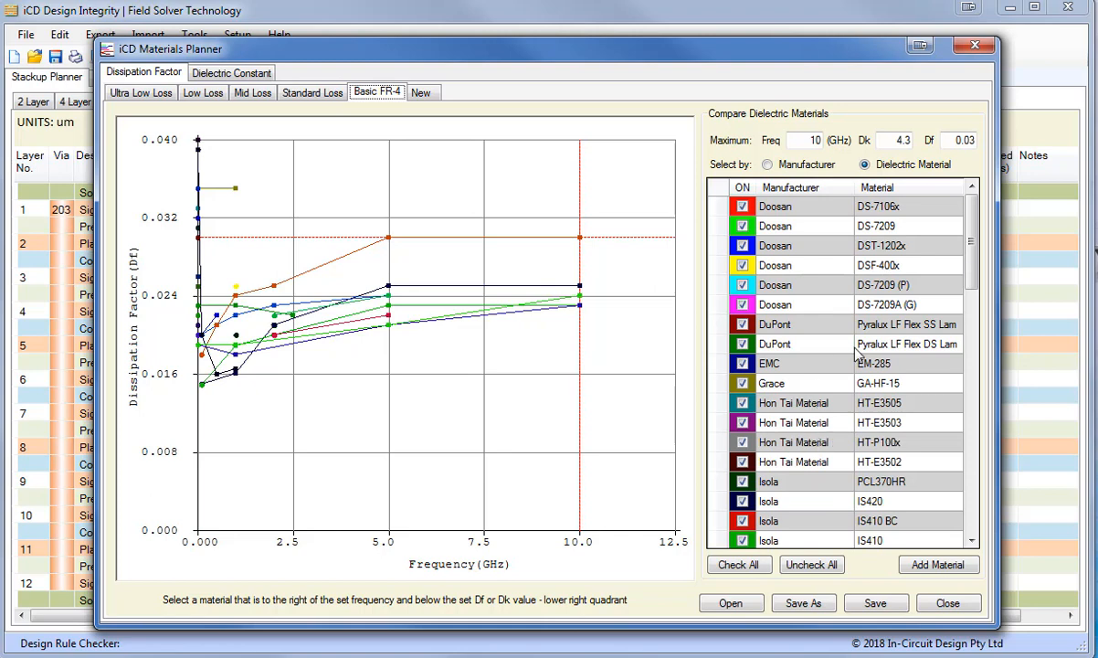
- Deselect all Basic FR-4 materials in the comparison and select them all again
click(792, 567)
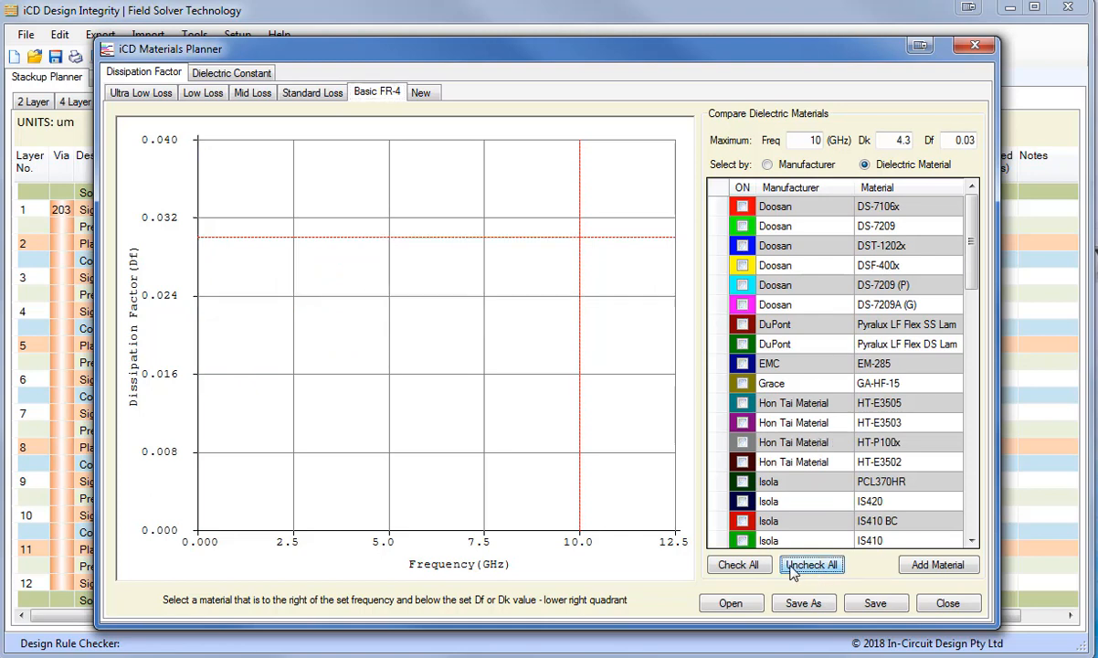
click(731, 567)
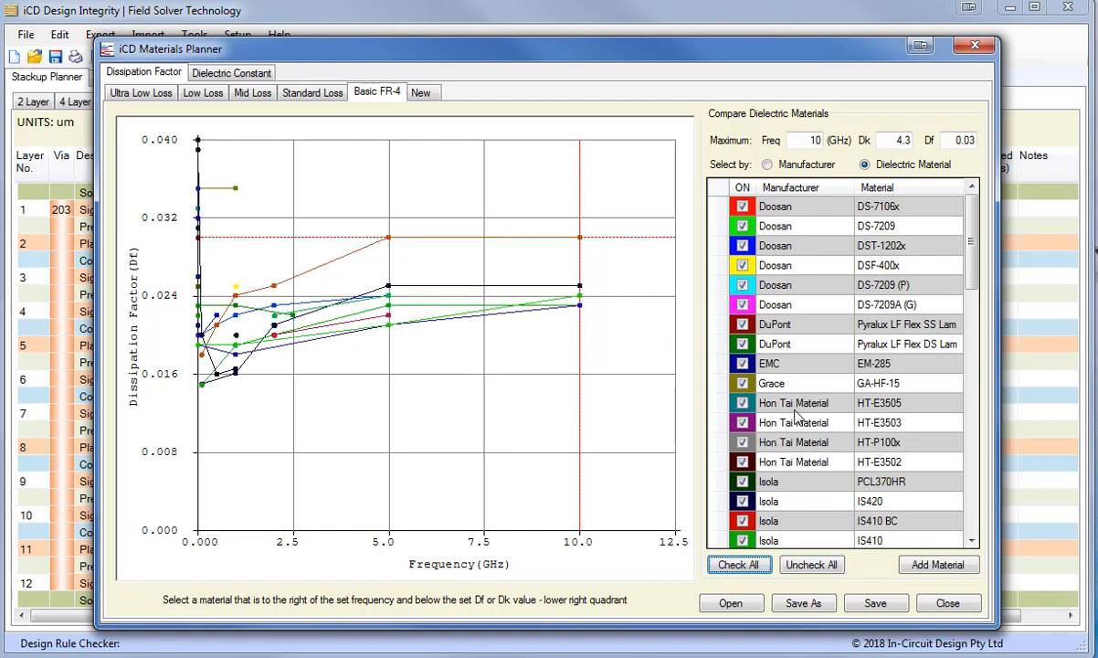
- Load the material files Advanced Circuits.dml, Shenzhen Circuits.dml and Streamline Circuits.dml from the Tmp folder
click(735, 605)
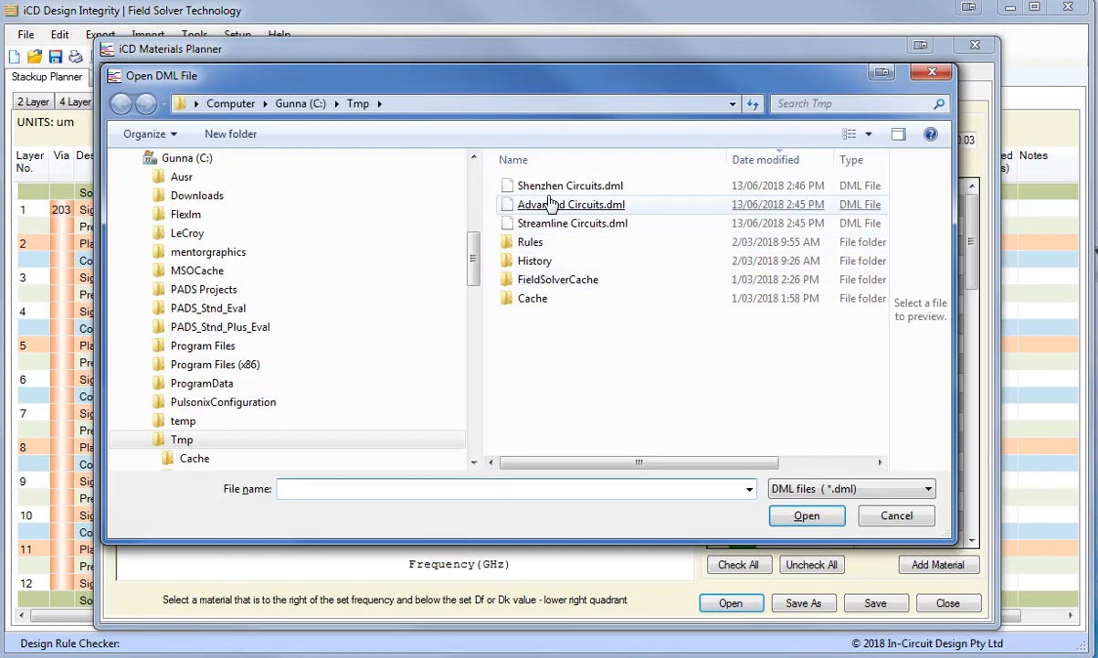
double_click(551, 205)
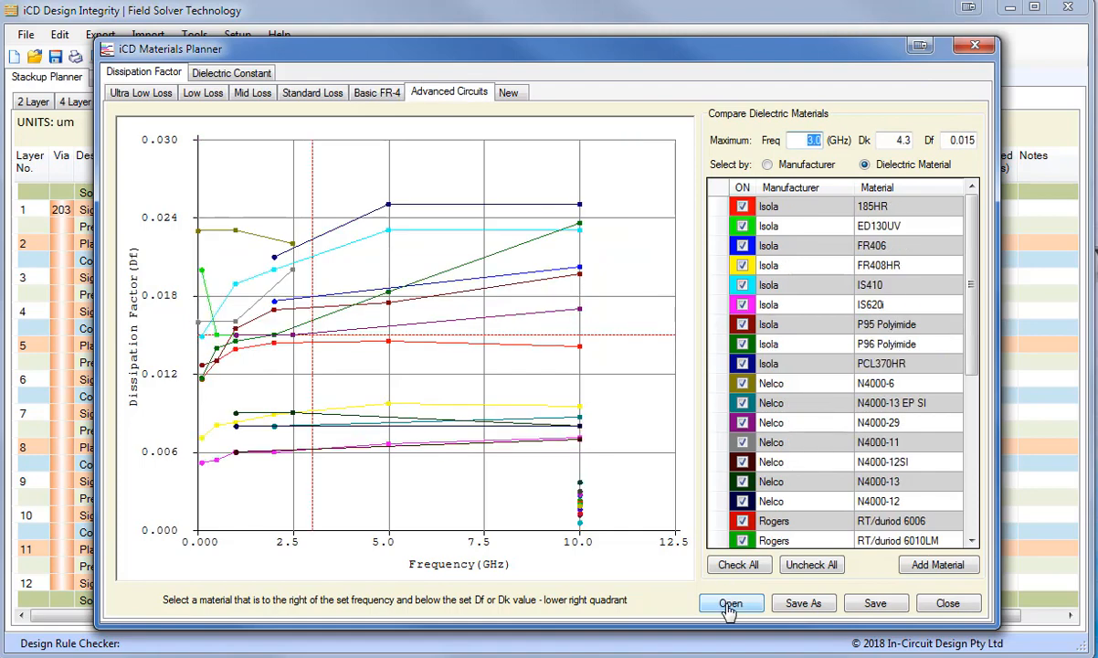
click(730, 603)
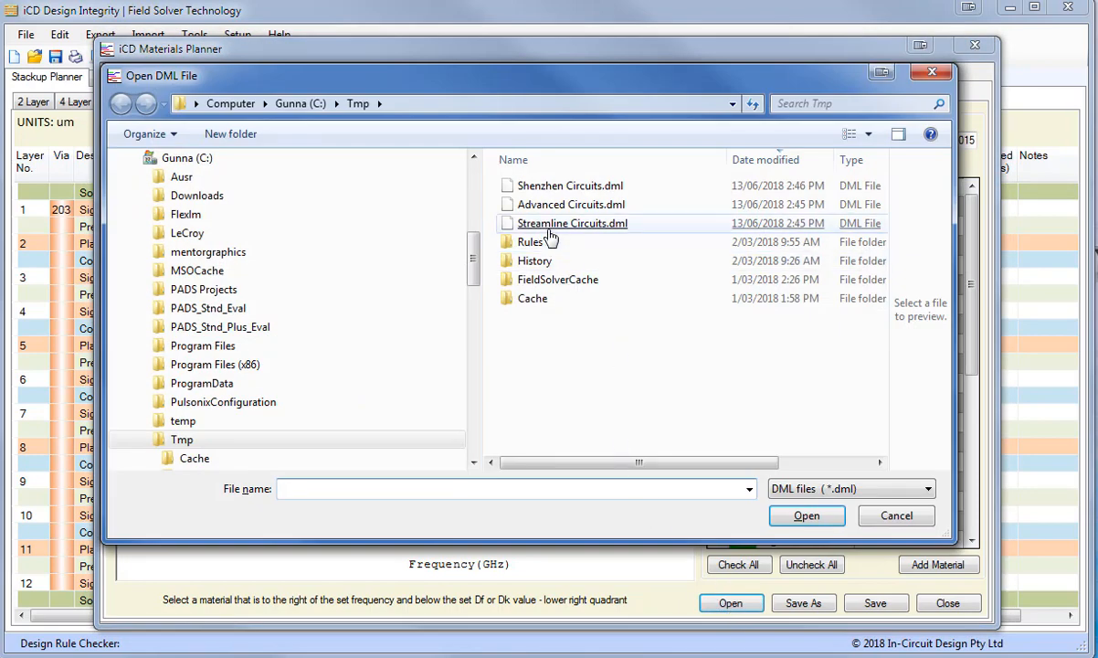
double_click(562, 187)
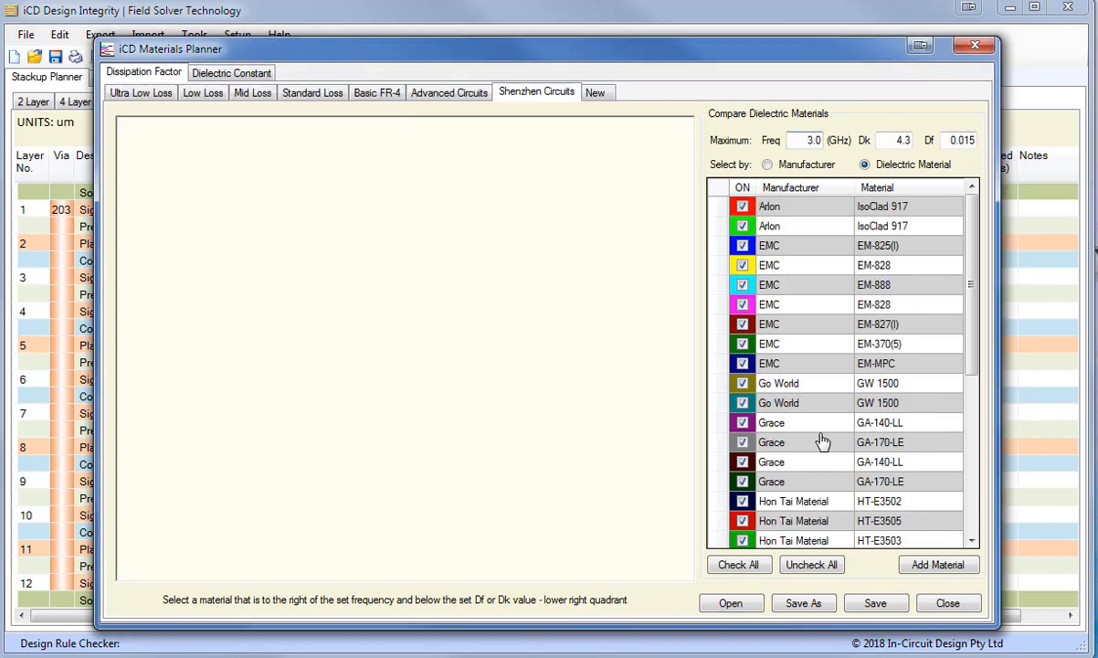
click(730, 603)
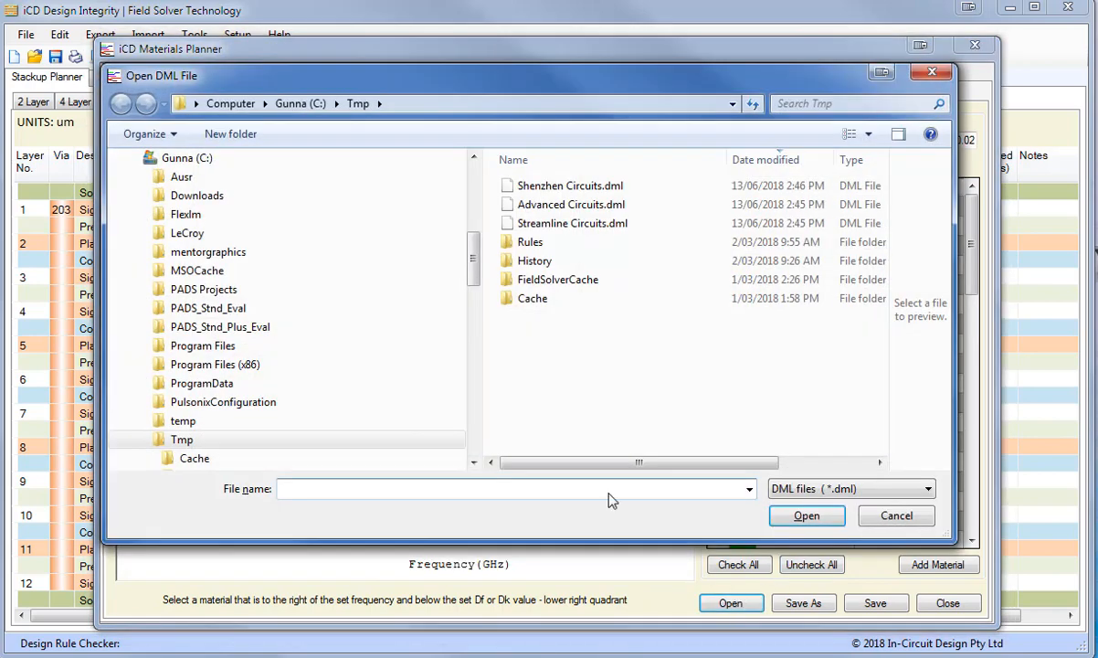
double_click(564, 224)
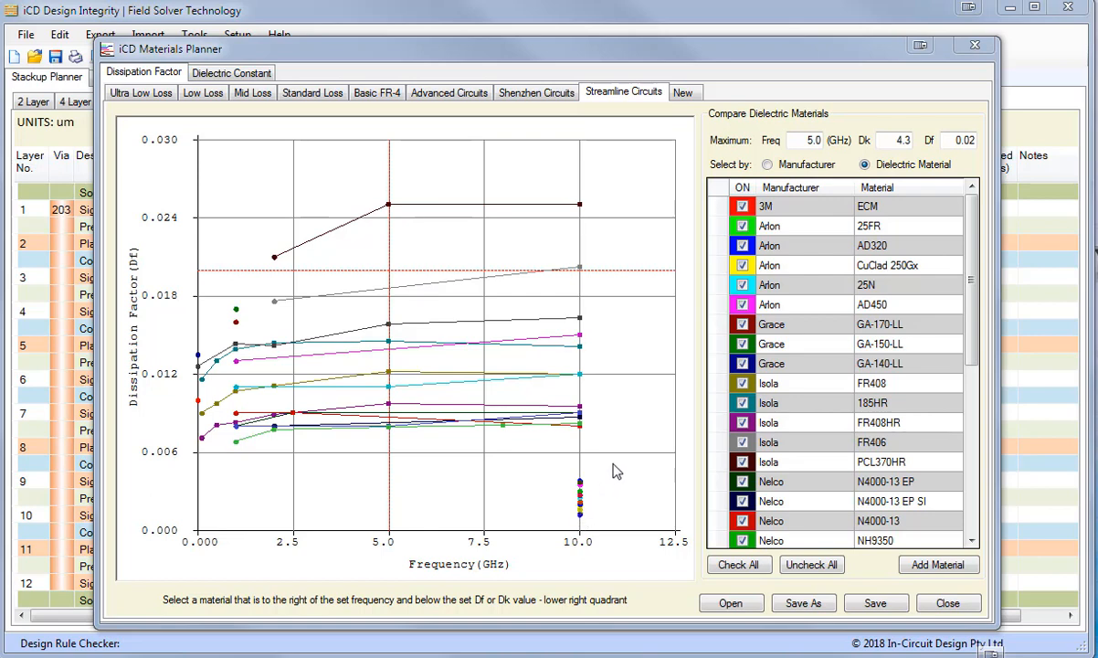
- Identify the materials behind the 10 GHz data points on the Streamline Circuits dissipation factor plot
click(585, 508)
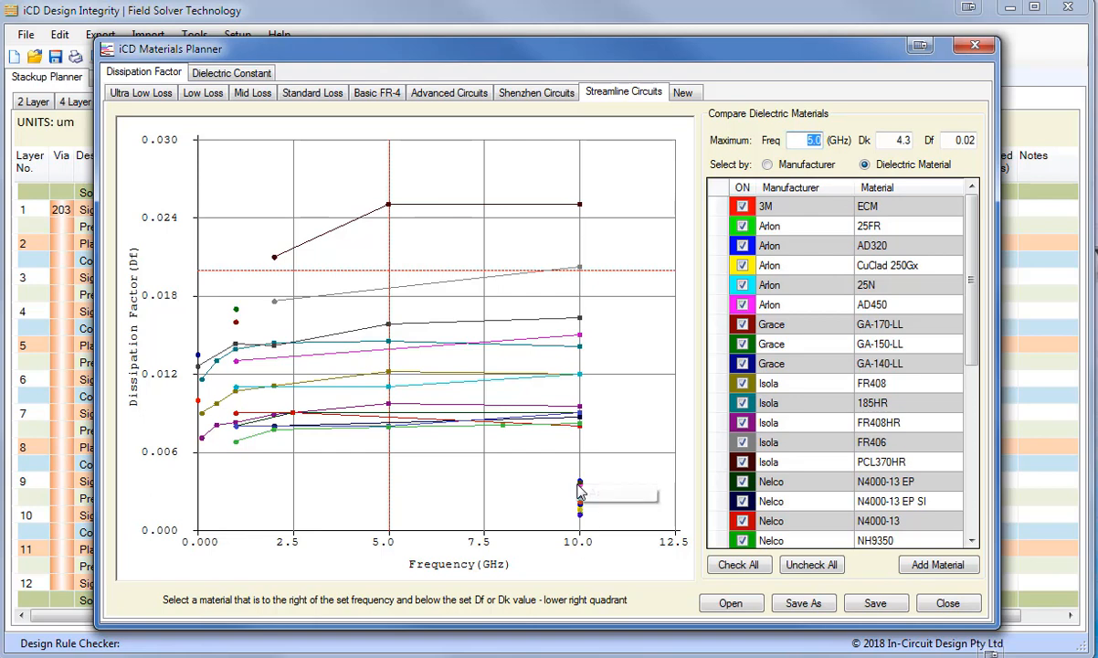
mouse_move(583, 494)
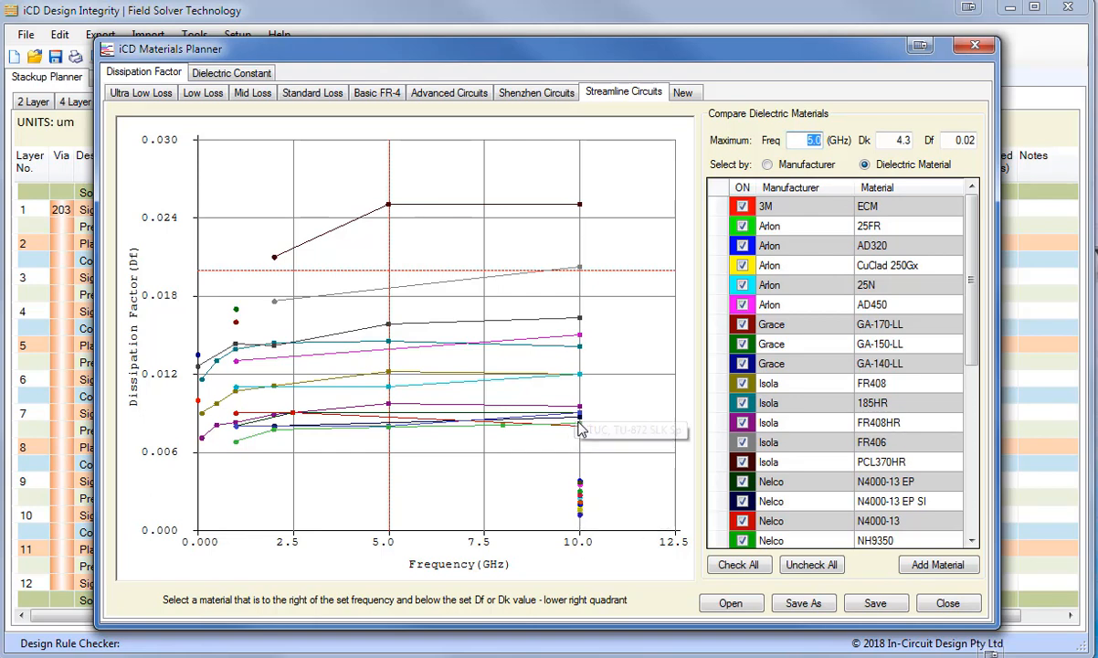
mouse_move(581, 426)
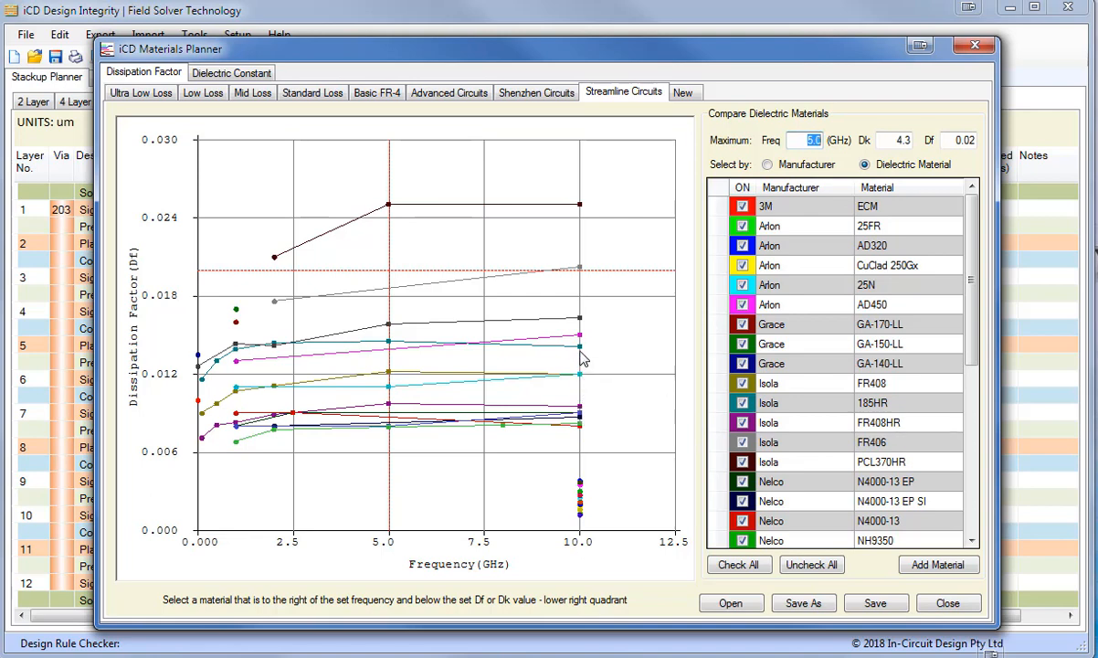
mouse_move(582, 359)
mouse_move(582, 211)
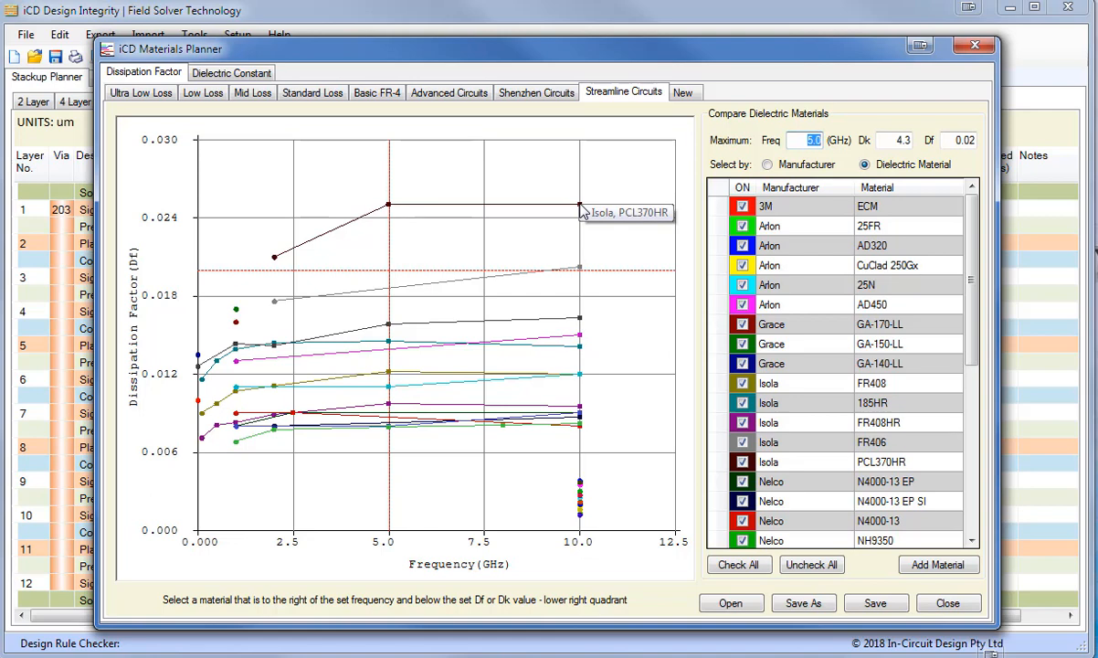
mouse_move(550, 383)
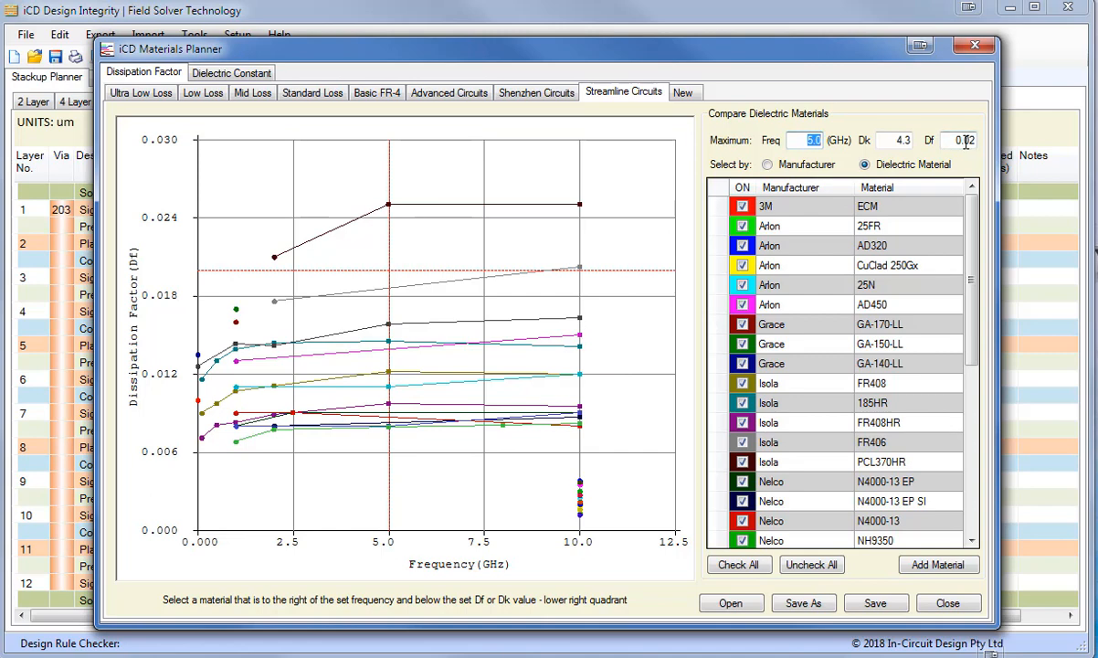
- Set the maximum dissipation factor (Df) for the Streamline Circuits materials to 0.01
drag(947, 140, 984, 140)
text(0.01)
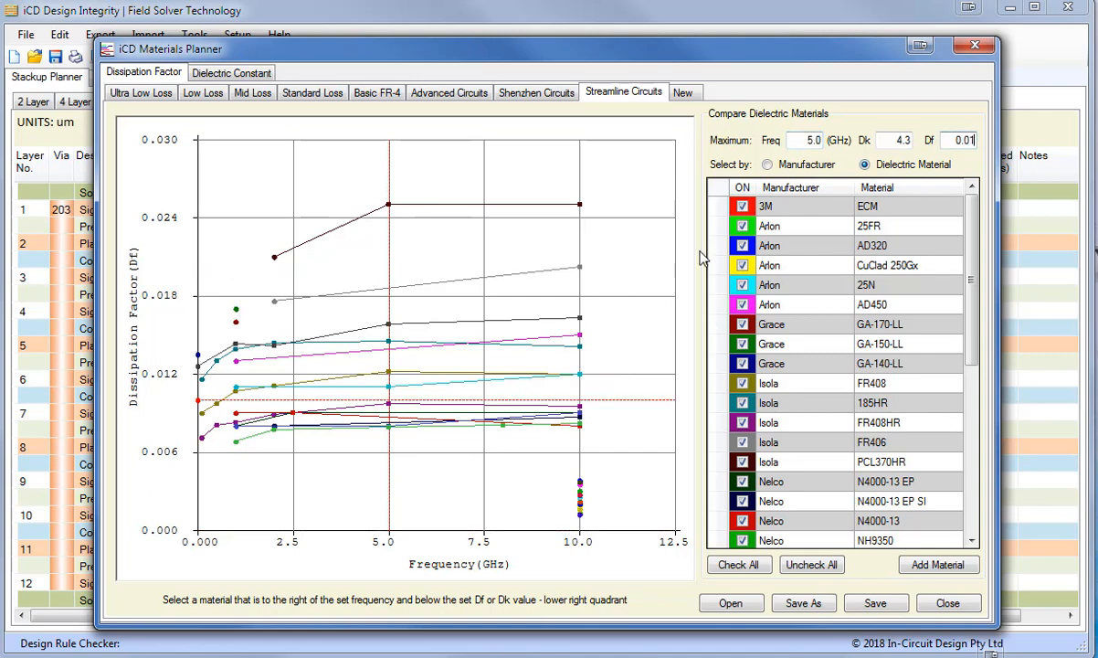
mouse_move(578, 414)
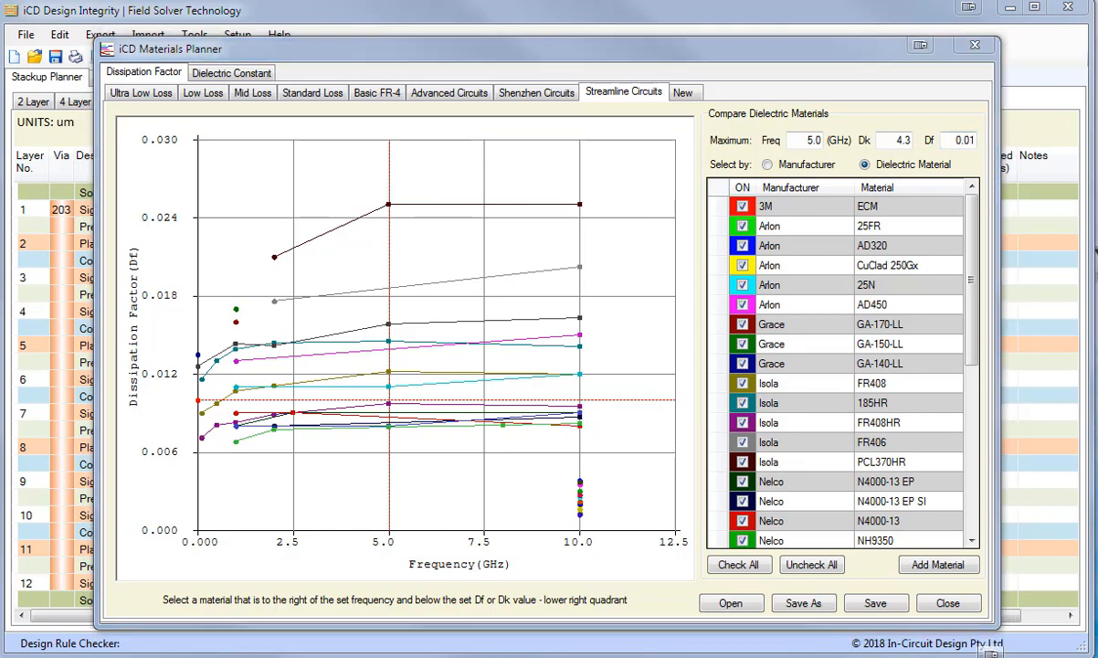
- Examine the dielectric constant plot of the Streamline Circuits materials and identify individual data points, including the highest Dk material
click(233, 75)
mouse_move(256, 517)
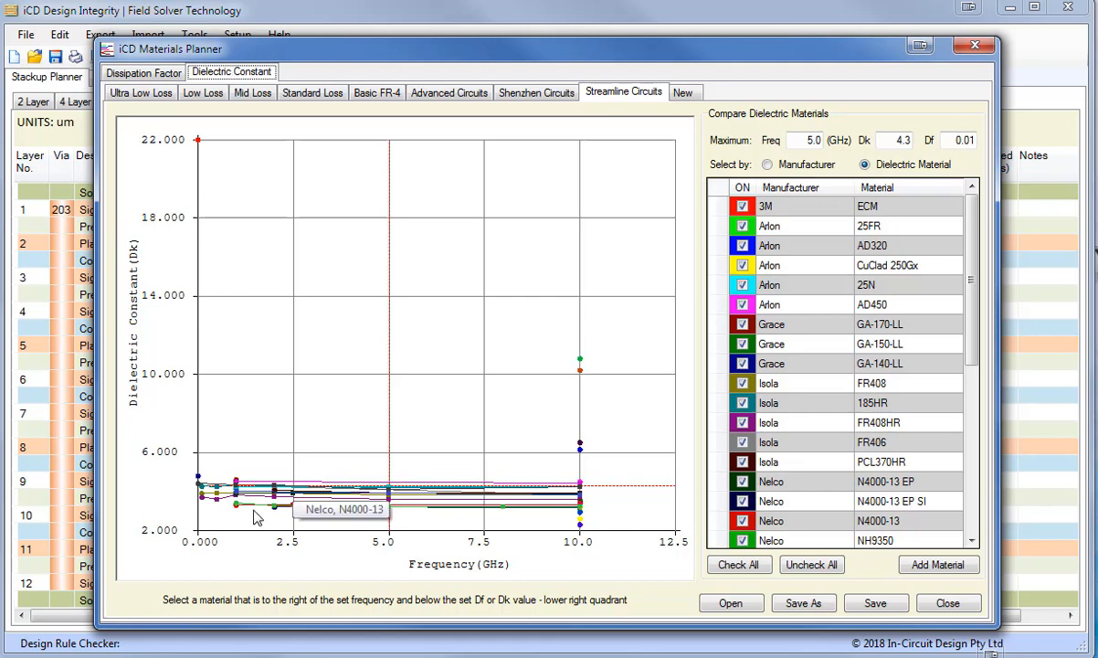
mouse_move(563, 494)
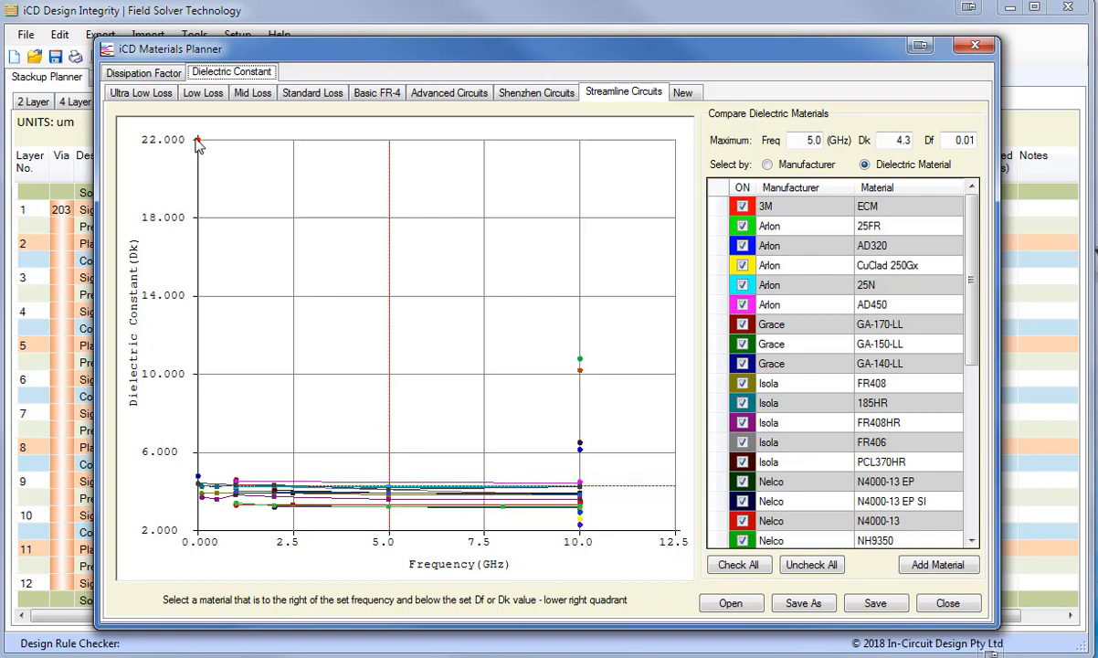
mouse_move(203, 149)
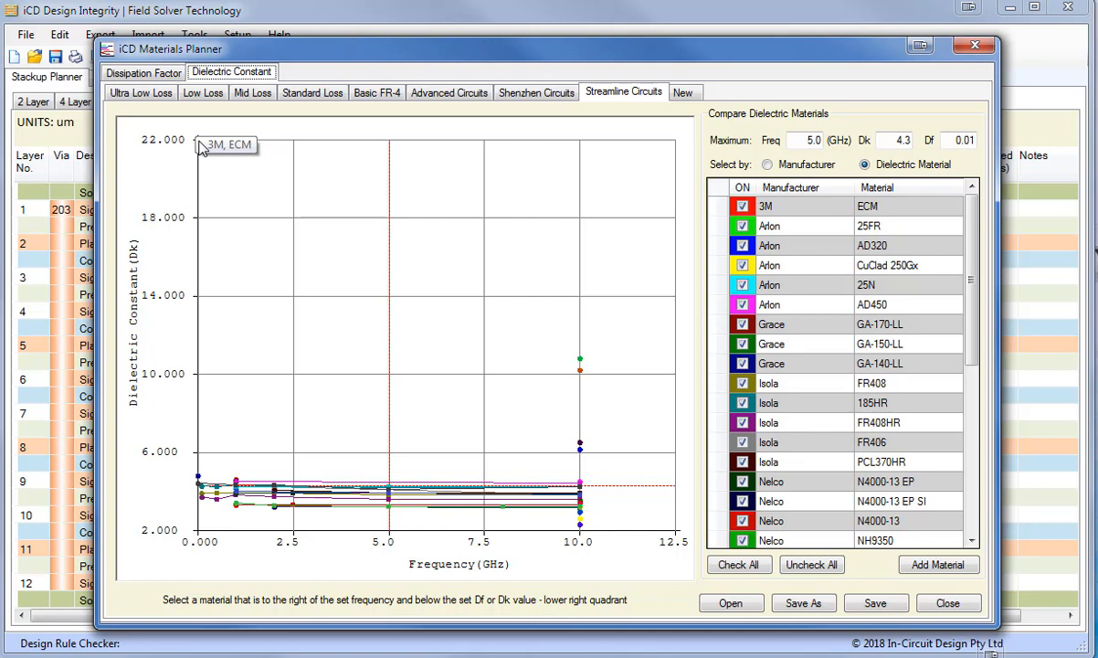
click(791, 207)
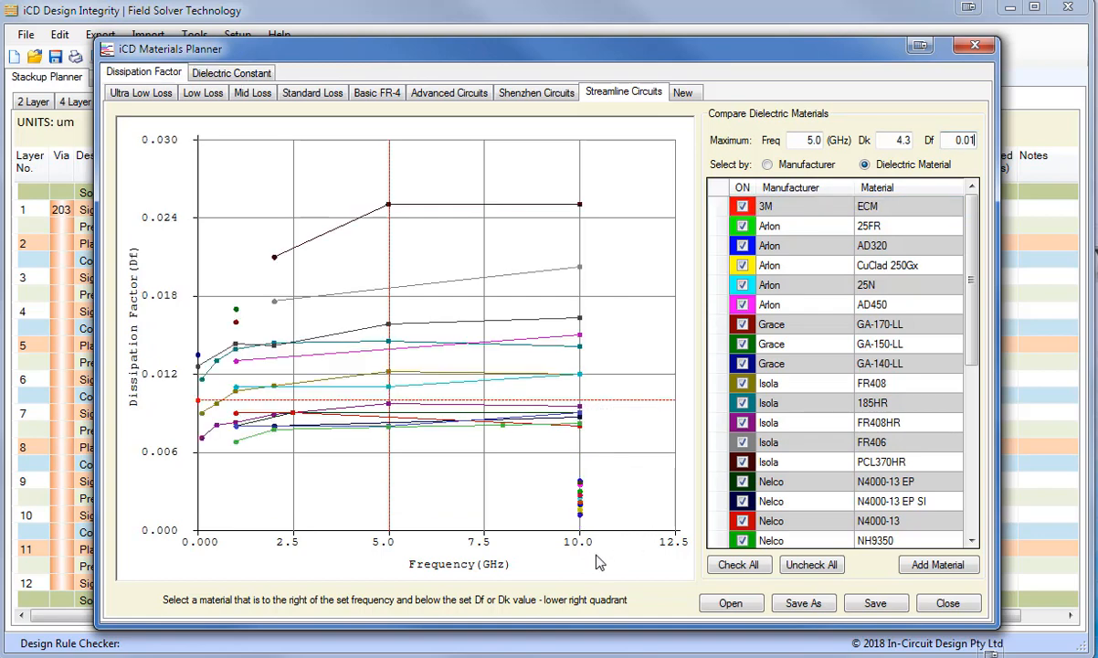
- Create a new material profile and copy the Isola I-Speed IS material from the Low Loss group into its first row
click(683, 92)
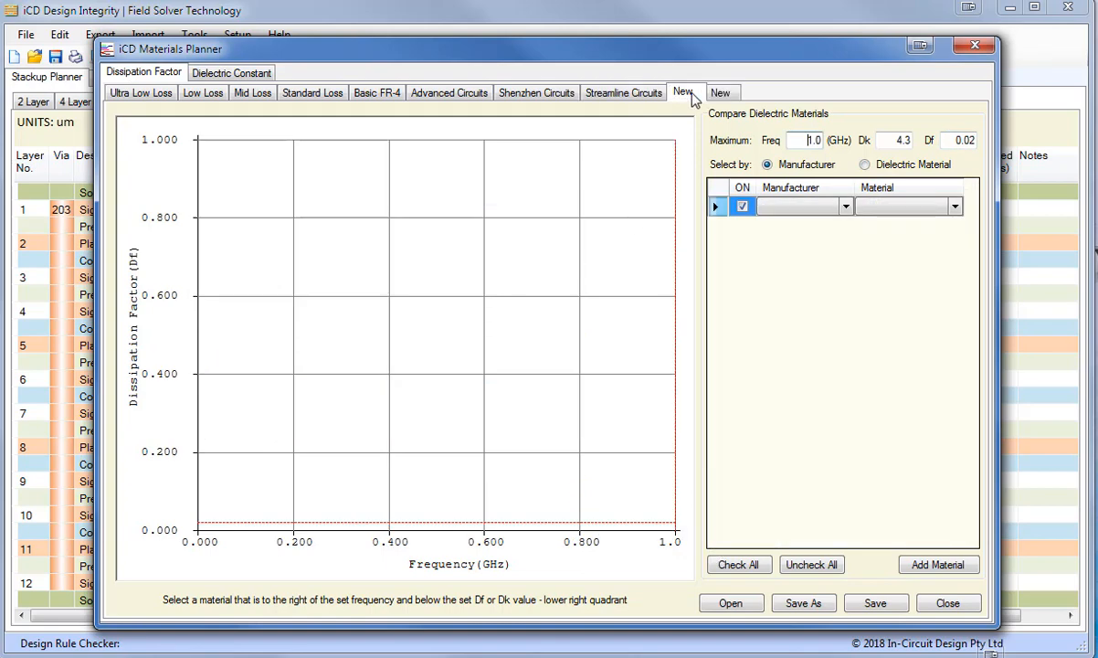
click(192, 94)
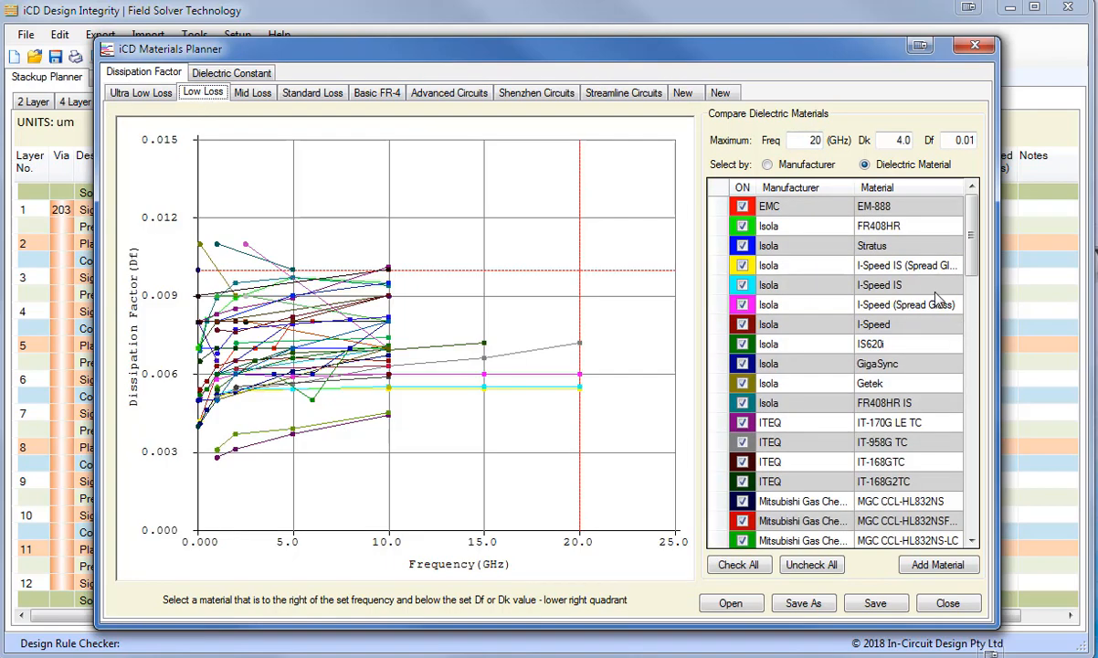
click(833, 290)
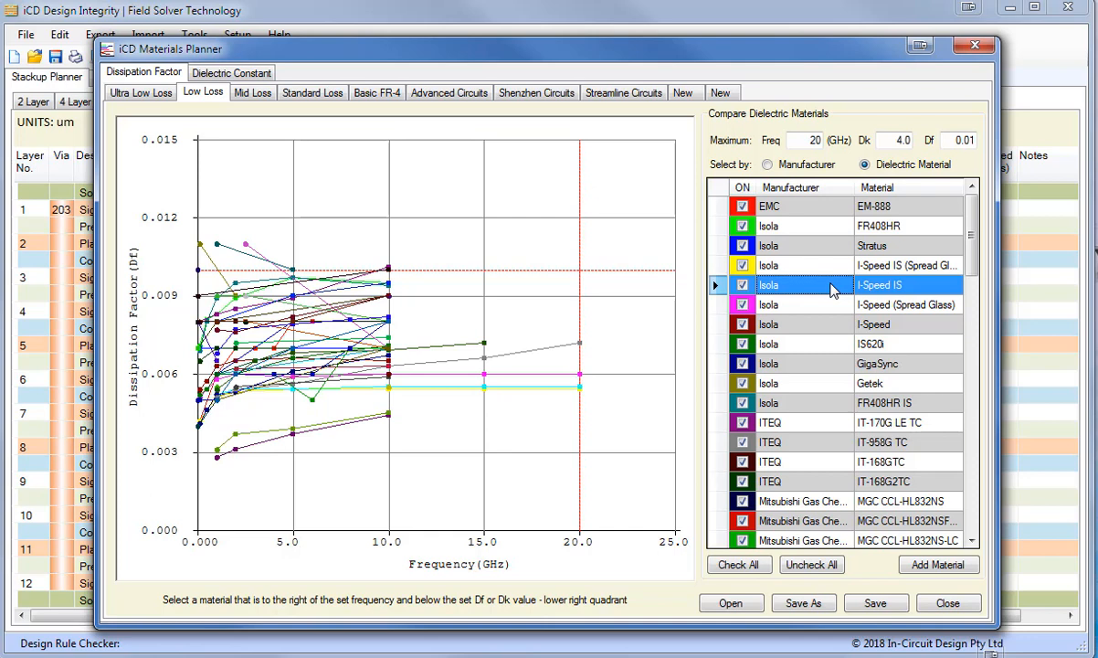
right_click(833, 289)
click(870, 297)
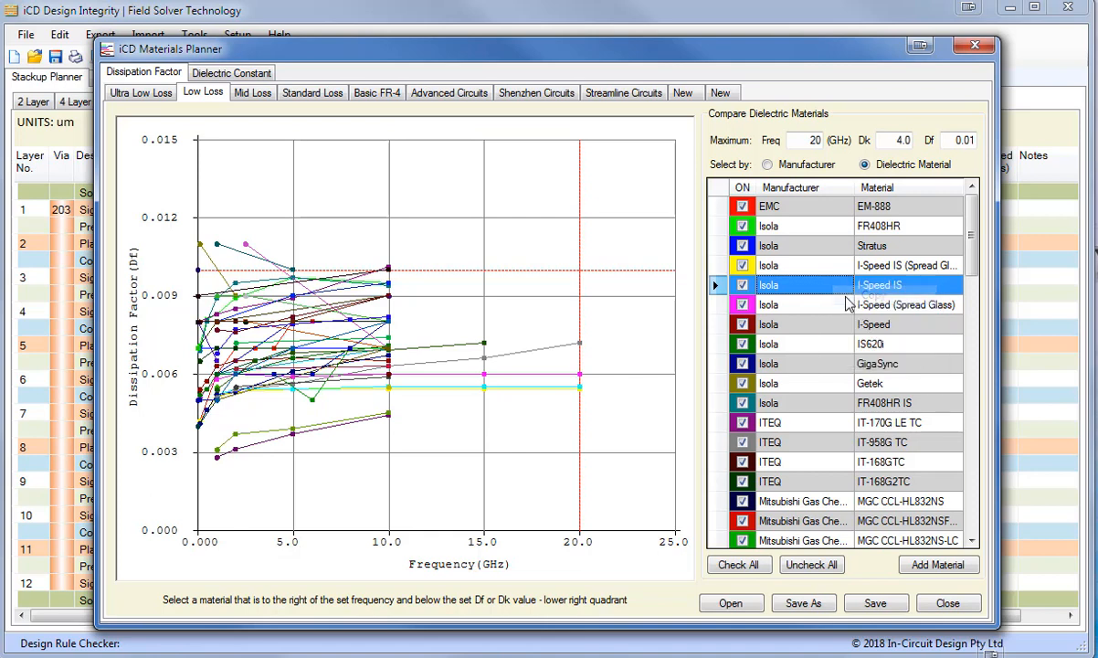
click(682, 92)
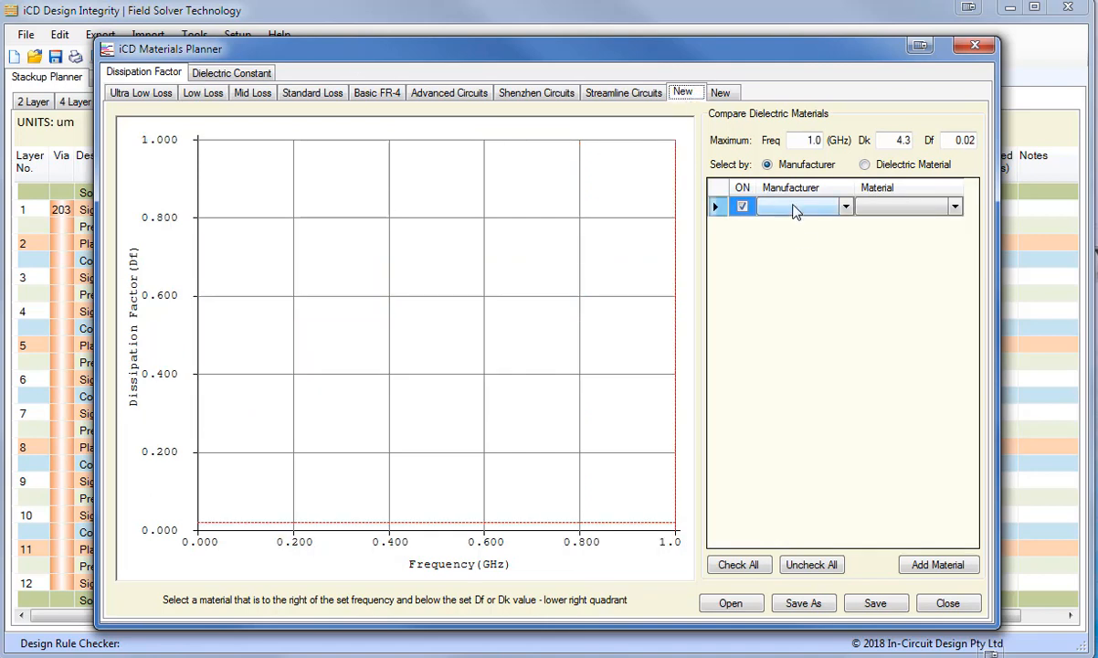
right_click(795, 210)
click(827, 253)
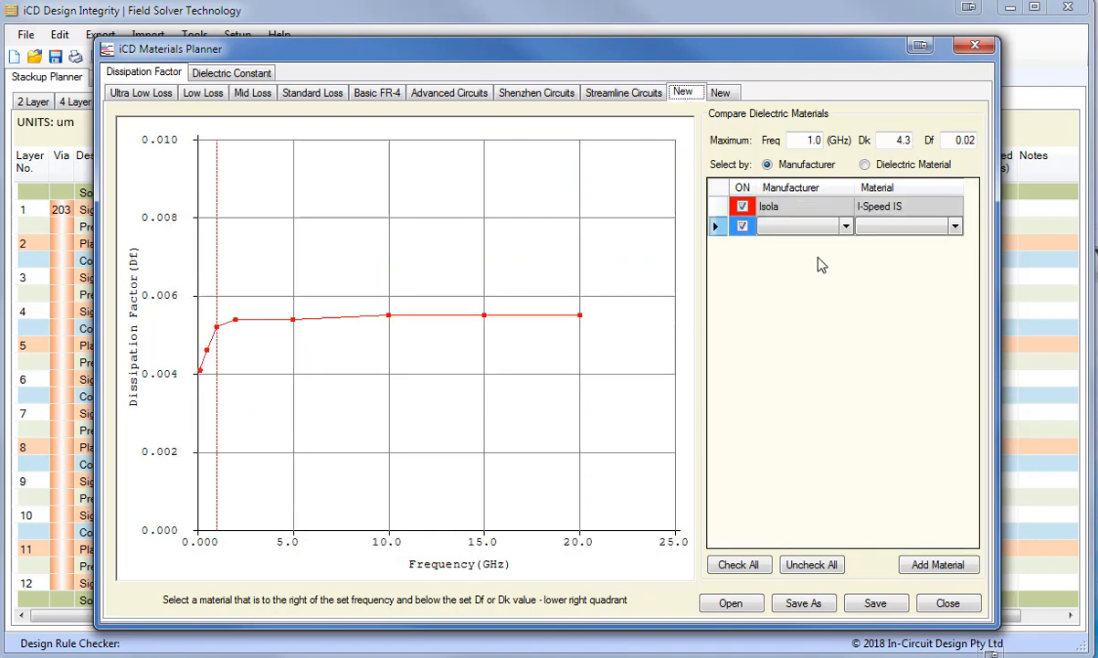
- Rename the new material profile as My Profile
right_click(697, 93)
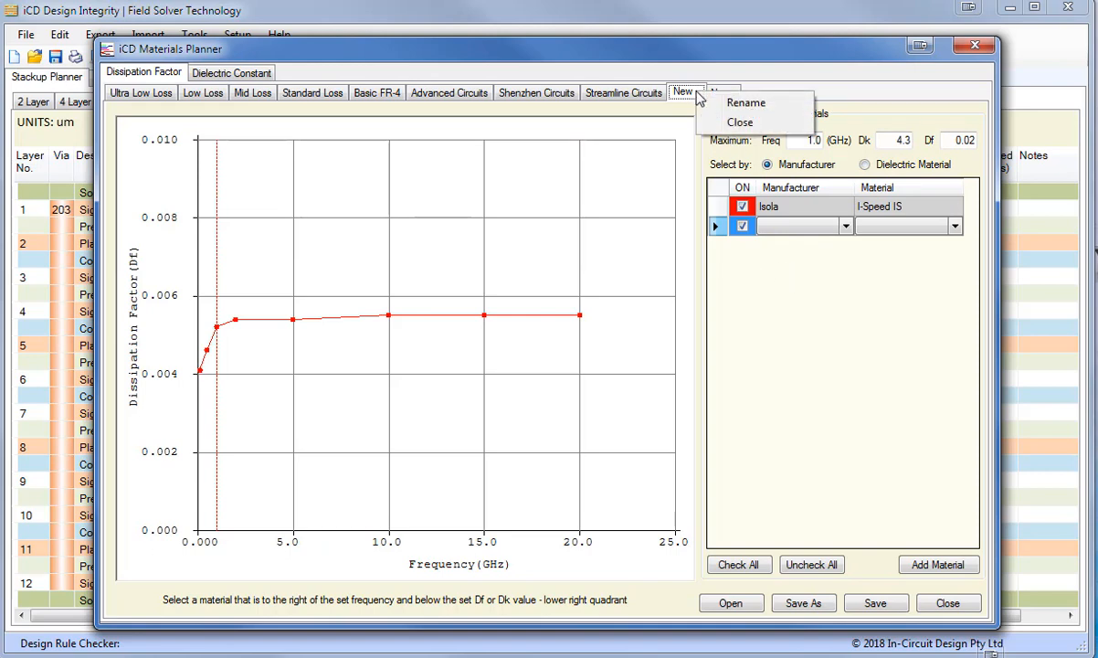
click(746, 102)
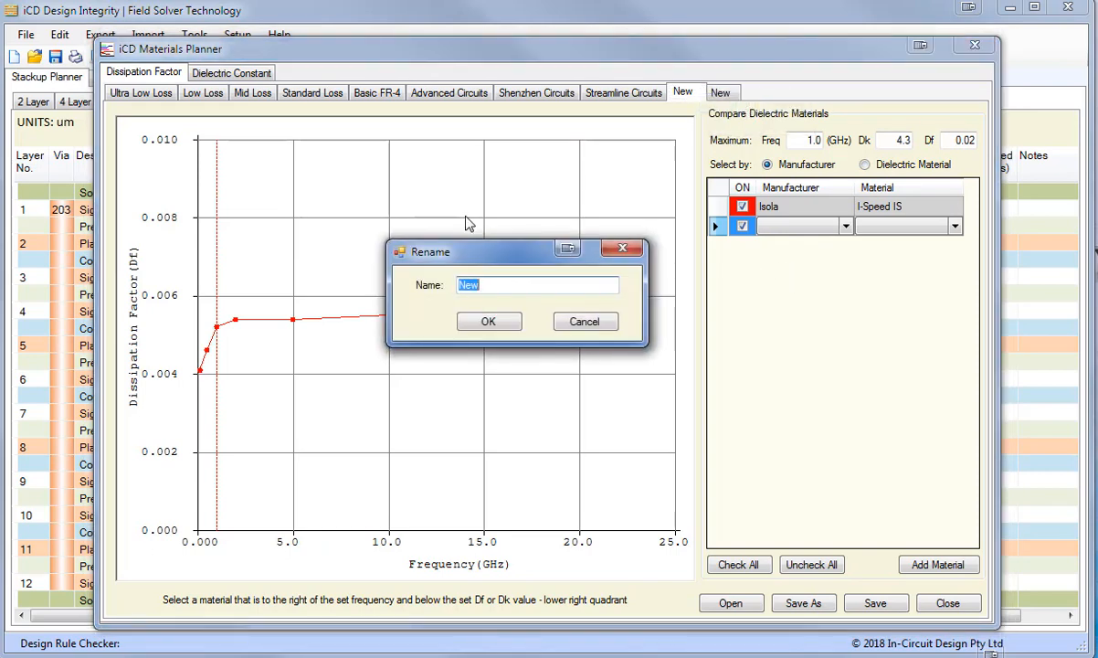
text(My Profile)
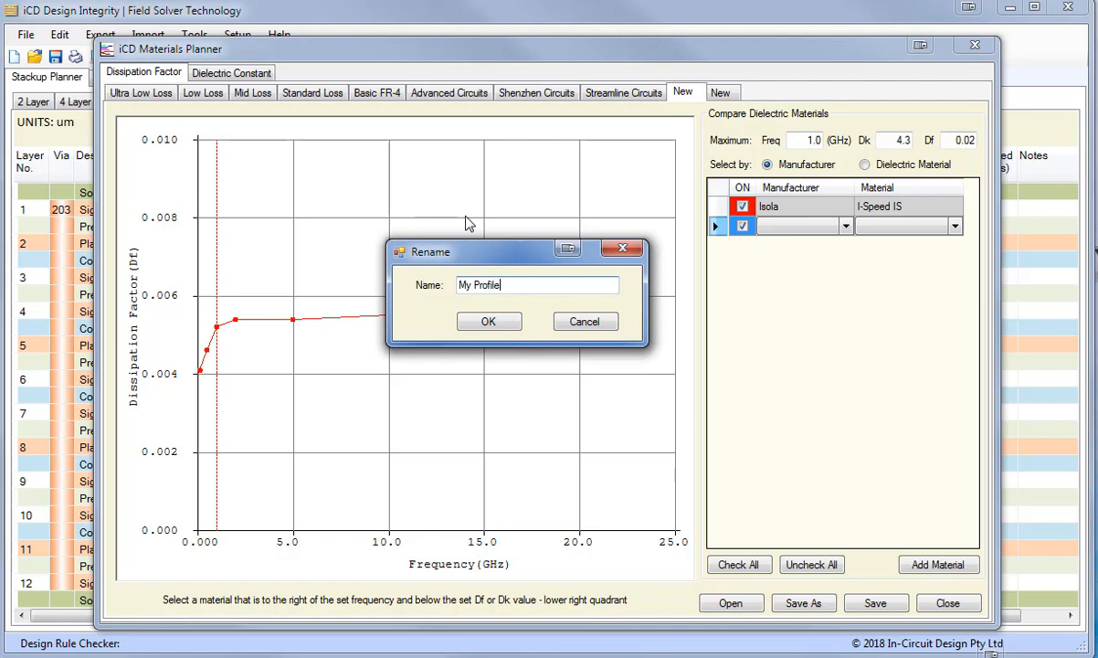
click(484, 321)
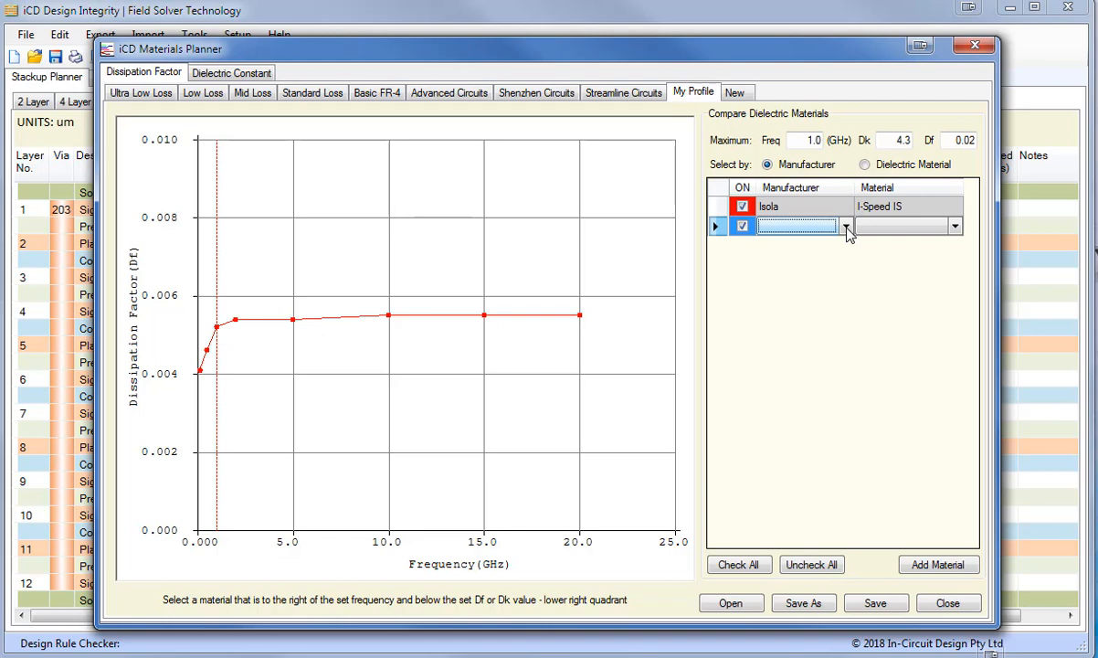
- Add all materials from the manufacturer EMC to My Profile
click(847, 228)
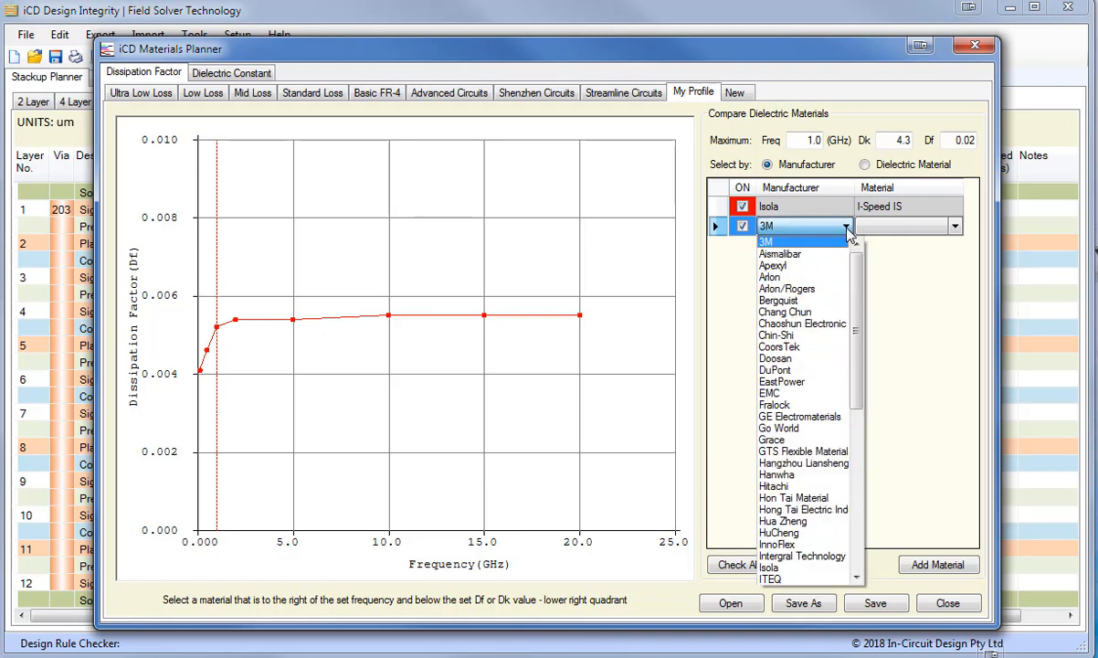
click(793, 397)
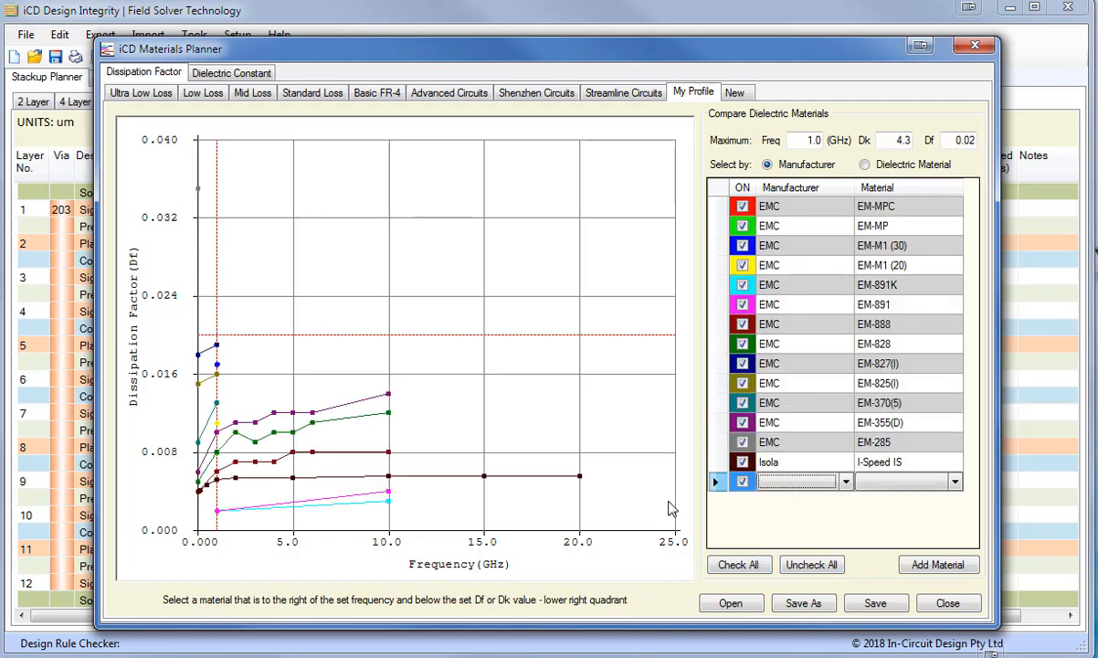
- Set the maximum dissipation factor (Df) to 0.0065 and the maximum frequency to 5 GHz
click(970, 140)
drag(973, 140, 968, 140)
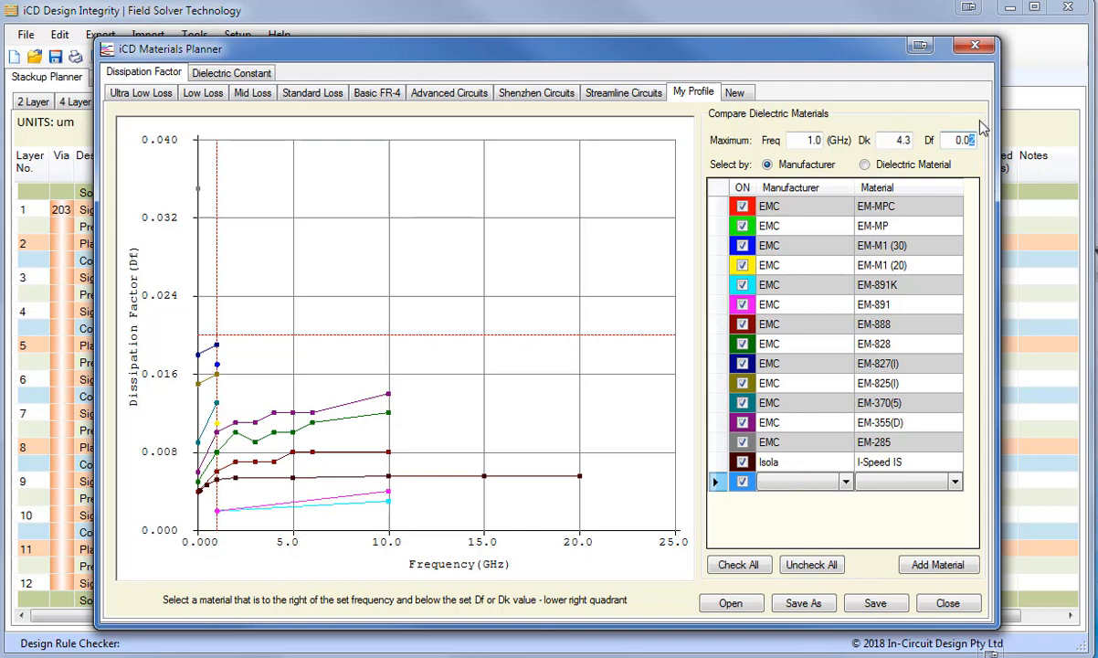
text(065)
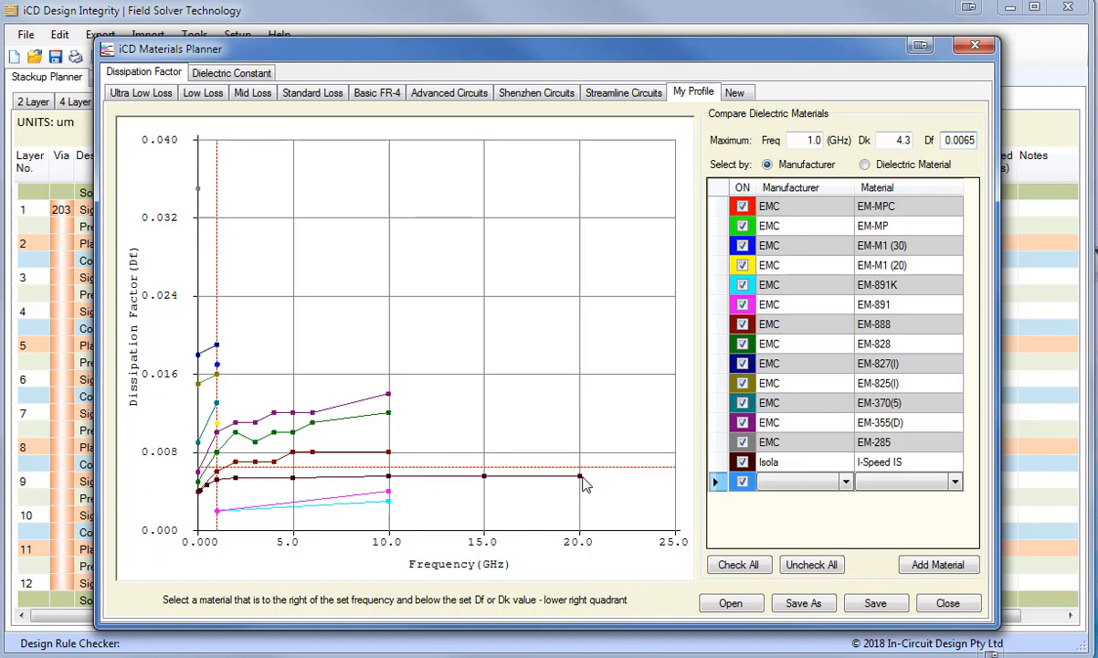
mouse_move(580, 478)
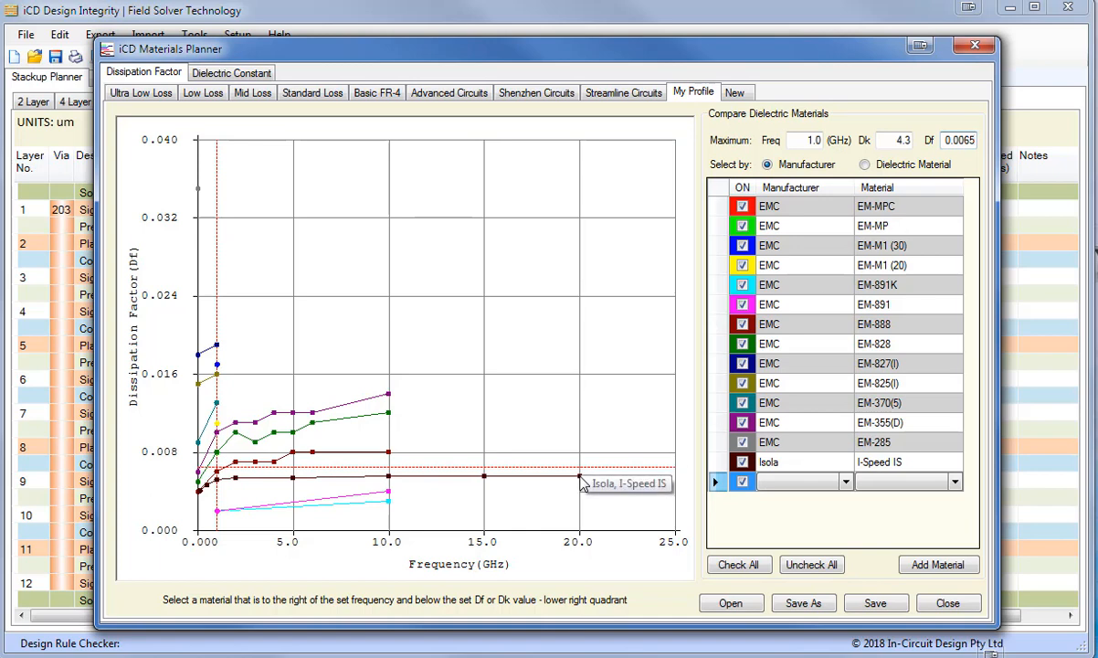
drag(801, 139, 834, 135)
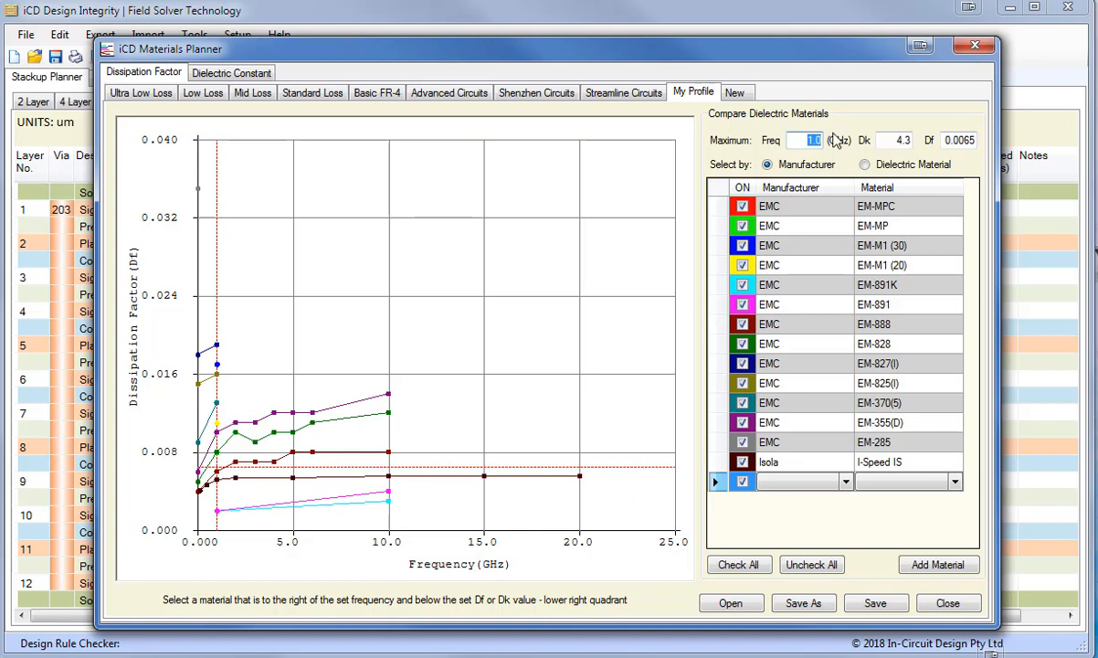
text(5)
- Identify the EMC curve just above the Df limit at 5 GHz and copy the EM-888 material row
mouse_move(340, 508)
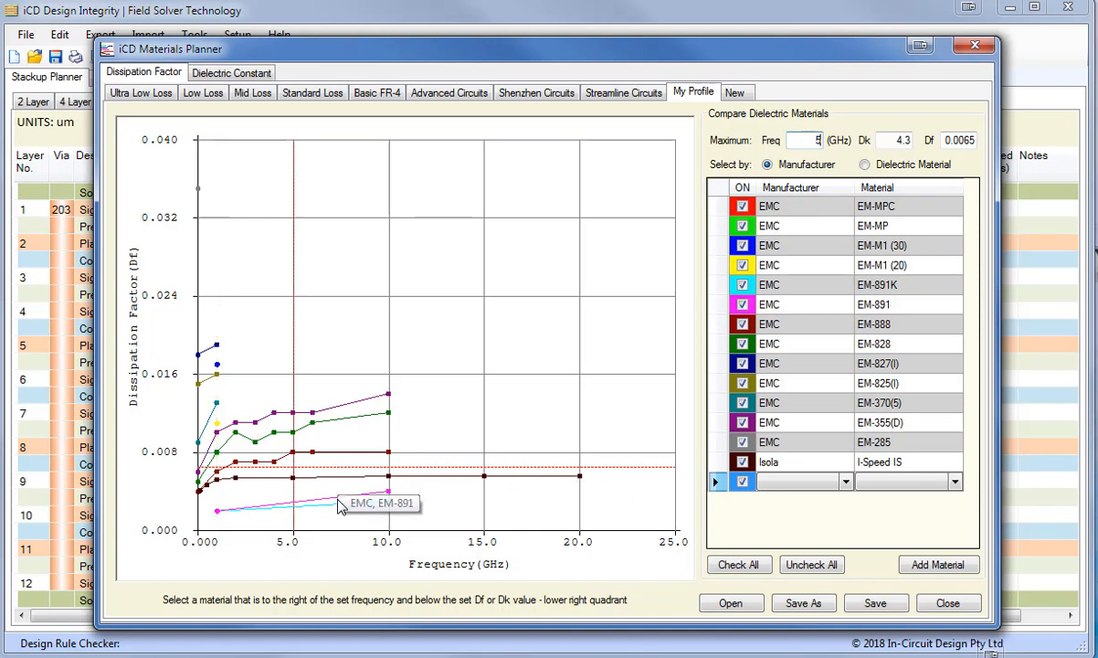
mouse_move(294, 484)
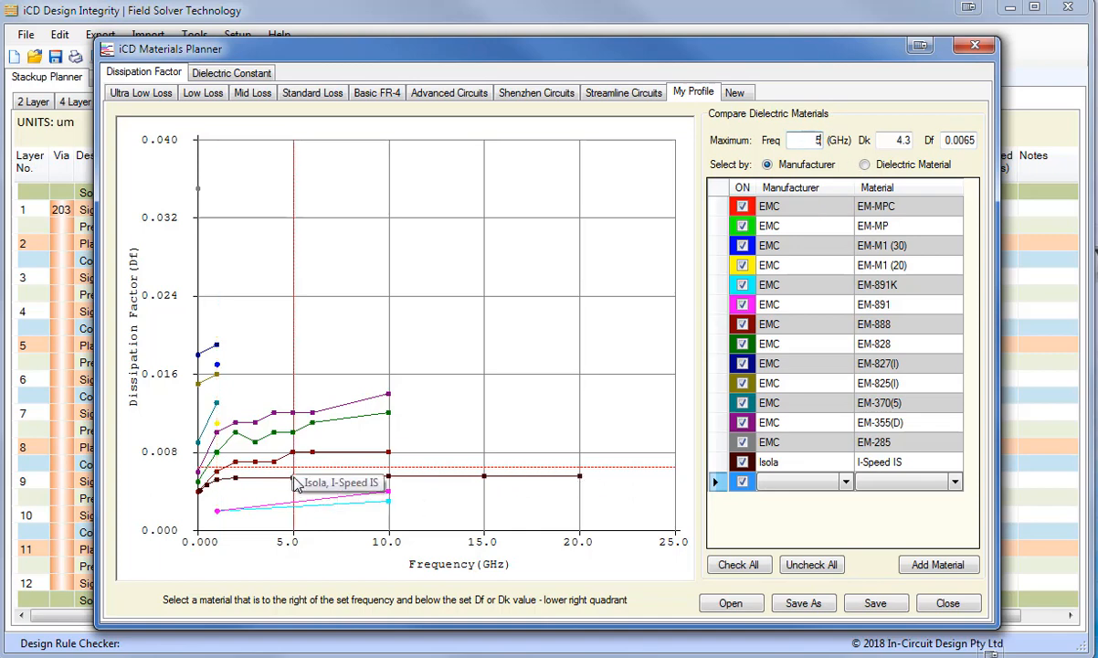
mouse_move(294, 457)
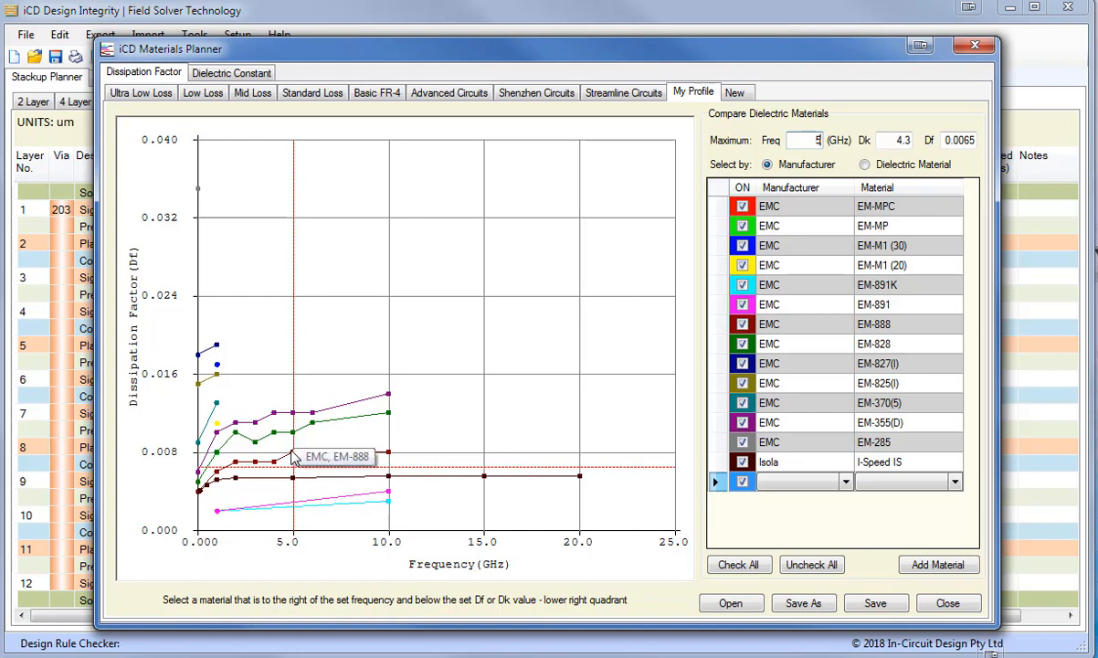
click(815, 327)
right_click(815, 326)
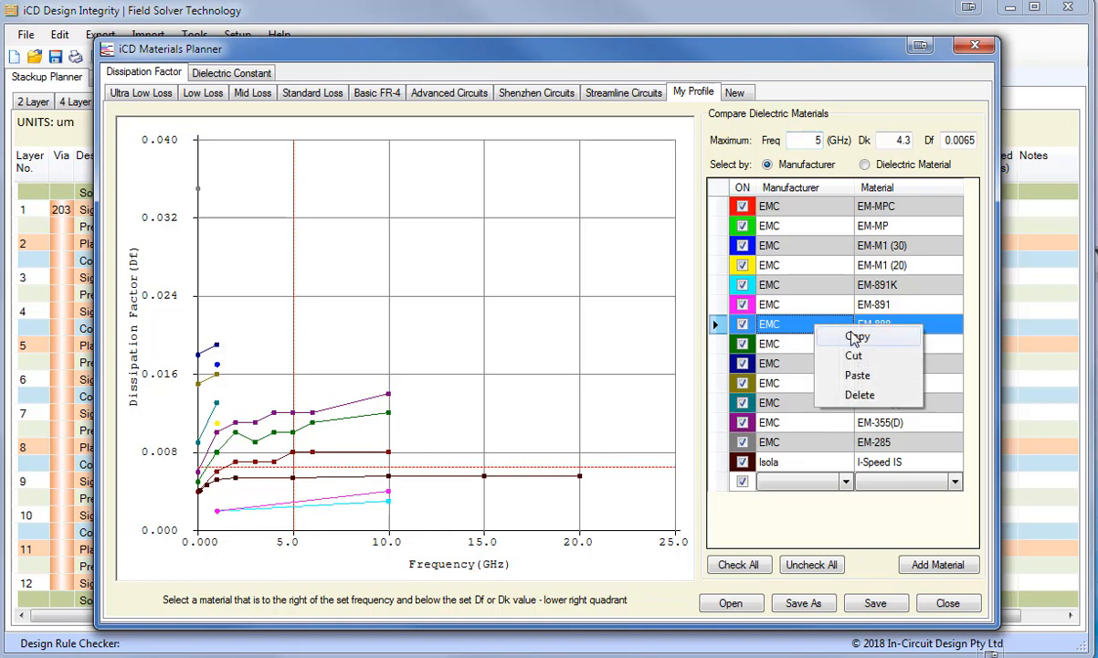
click(802, 334)
- Delete all EMC materials from My Profile and paste the copied EM-888 above the Isola I-Speed IS row
click(806, 208)
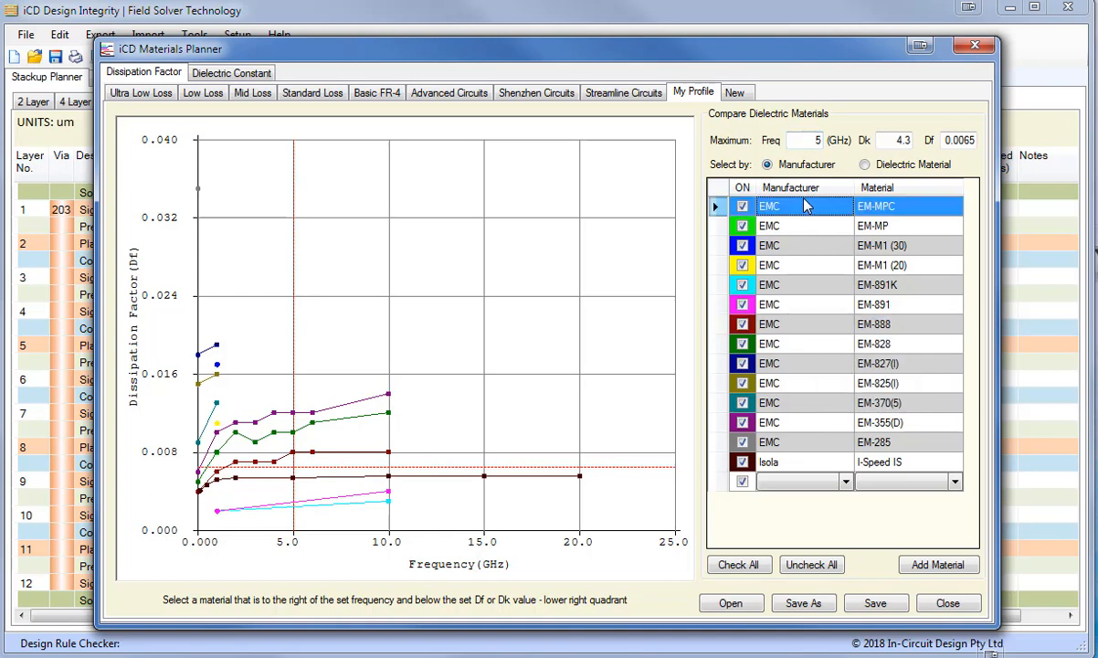
shift+click(803, 442)
key(Delete)
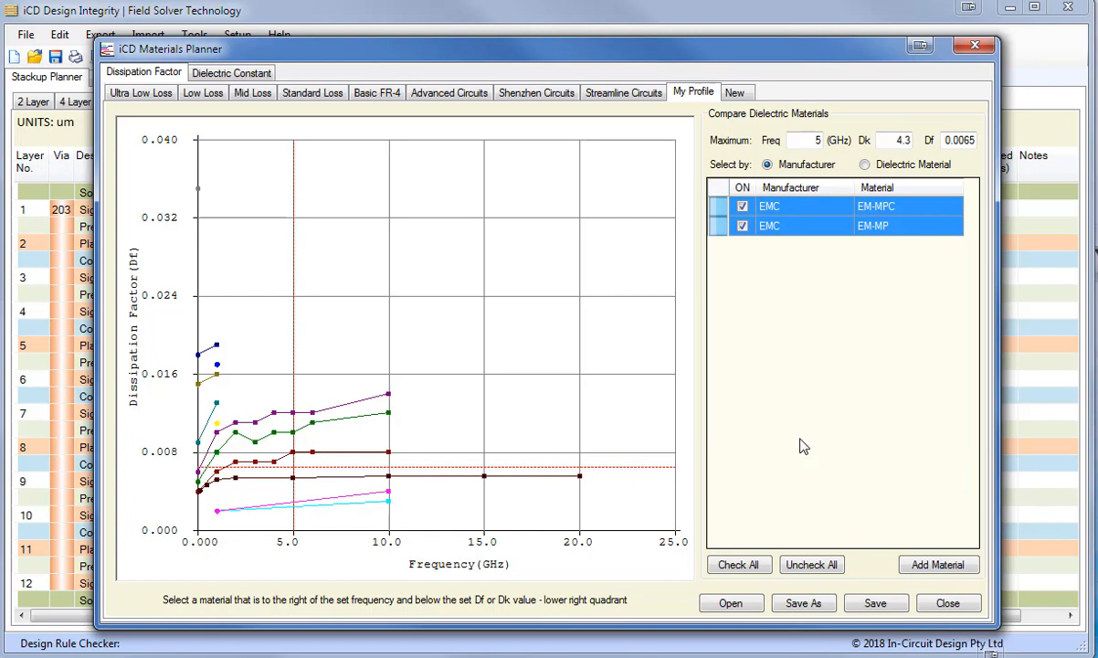
right_click(806, 209)
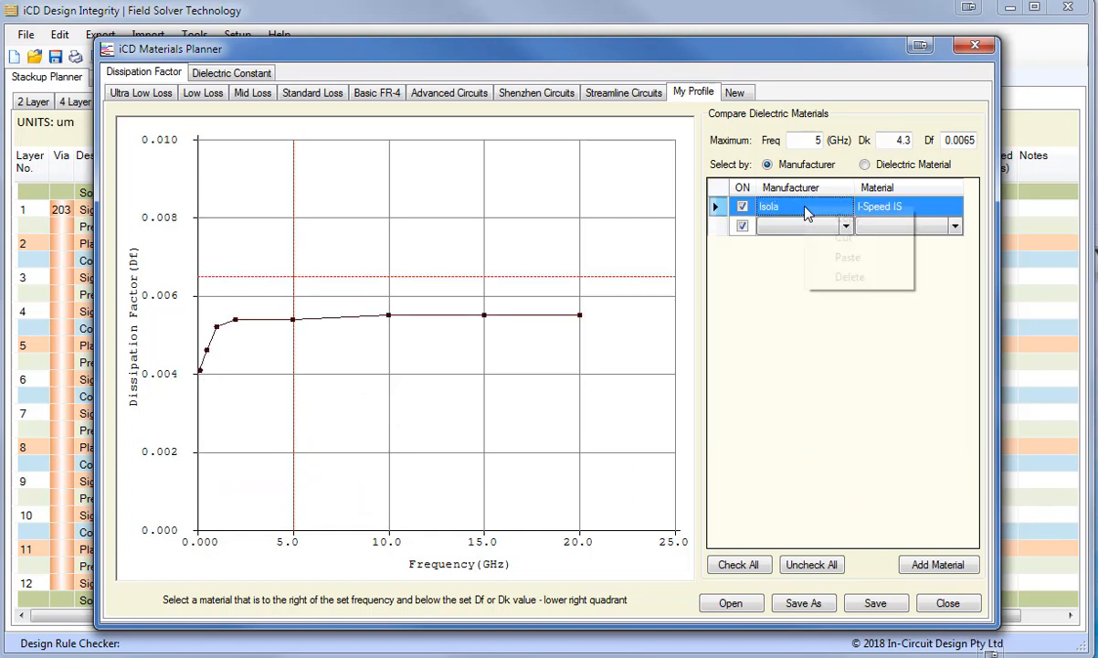
click(839, 257)
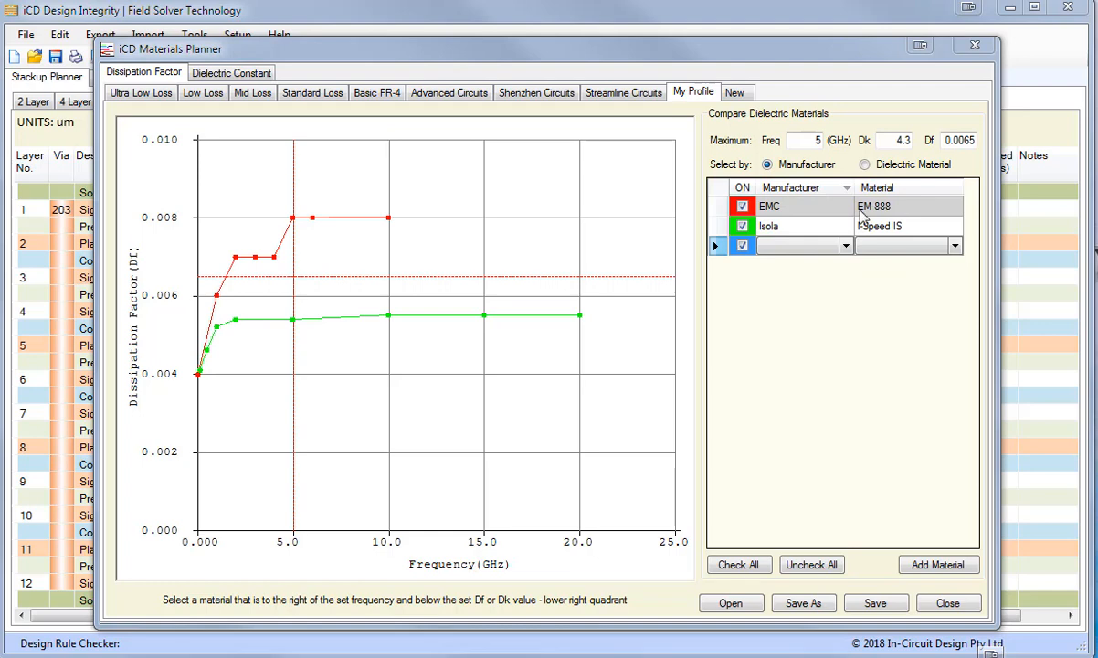
- Delete the EMC EM-888 material from My Profile
click(800, 210)
key(Delete)
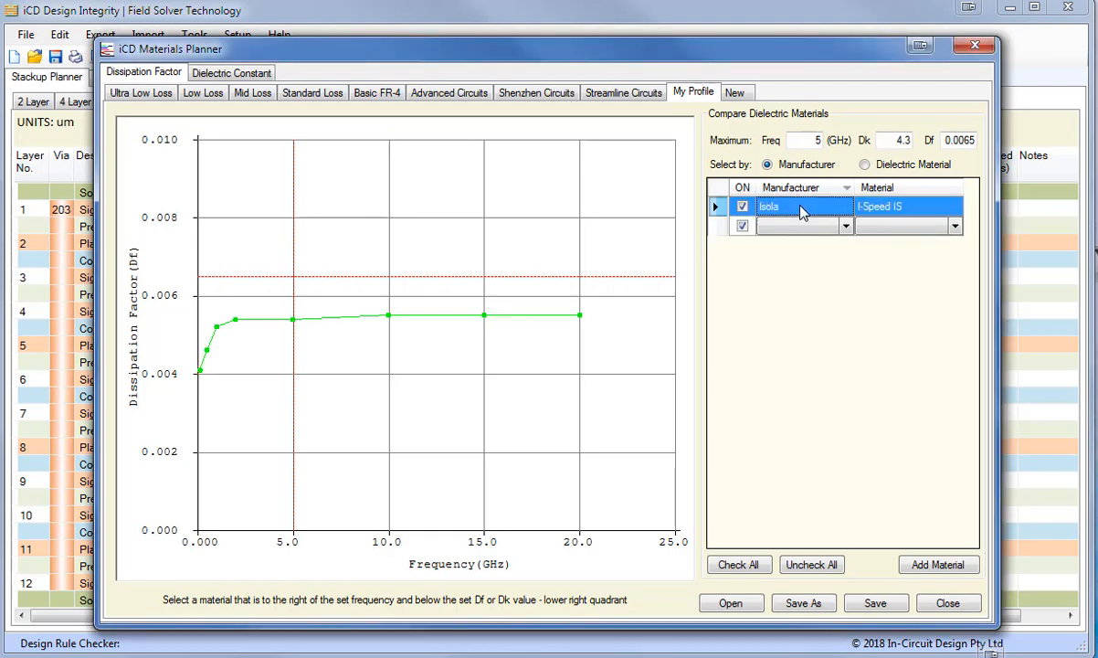
- Switch the selection mode to Dielectric Material and add the single EMC material EM-888 to My Profile
click(865, 165)
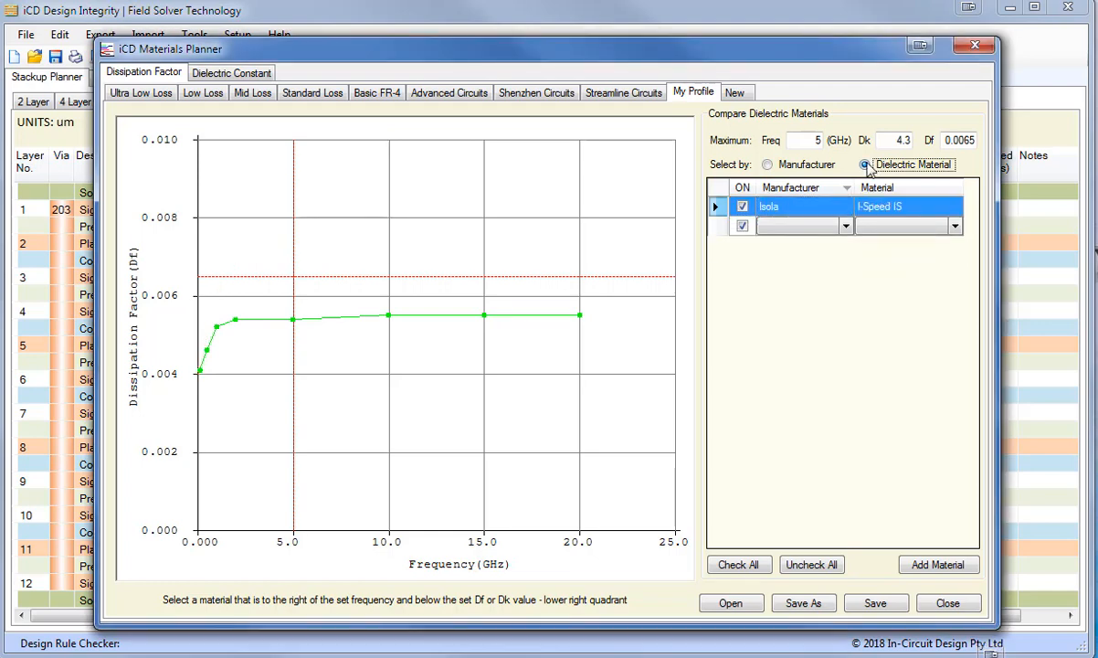
click(799, 225)
click(847, 227)
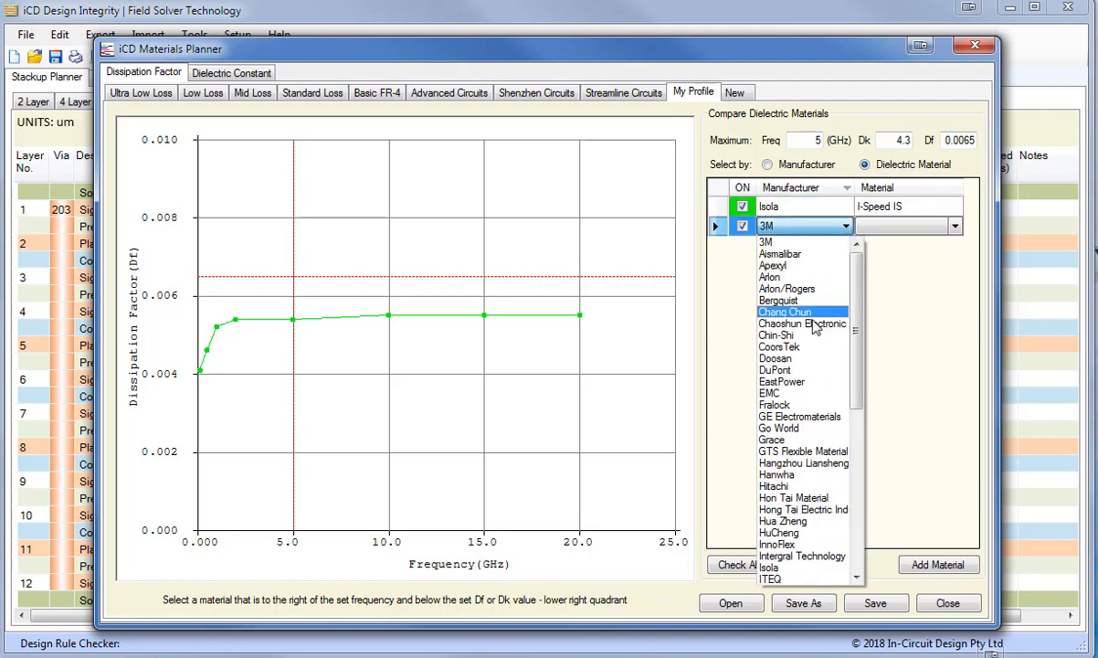
click(791, 394)
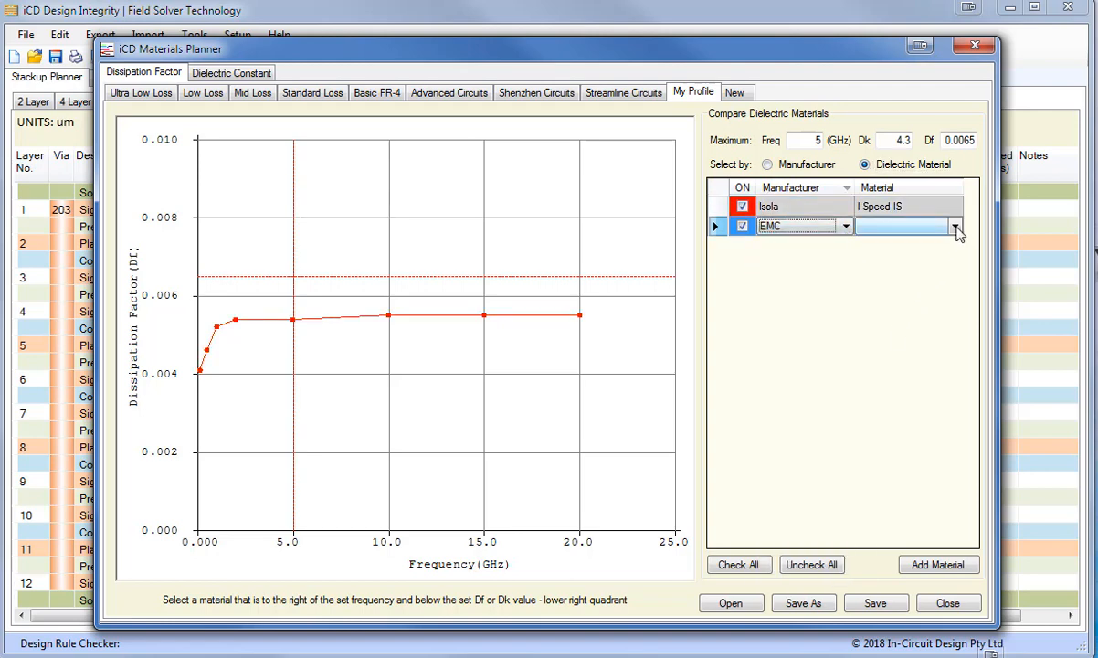
click(956, 228)
click(956, 227)
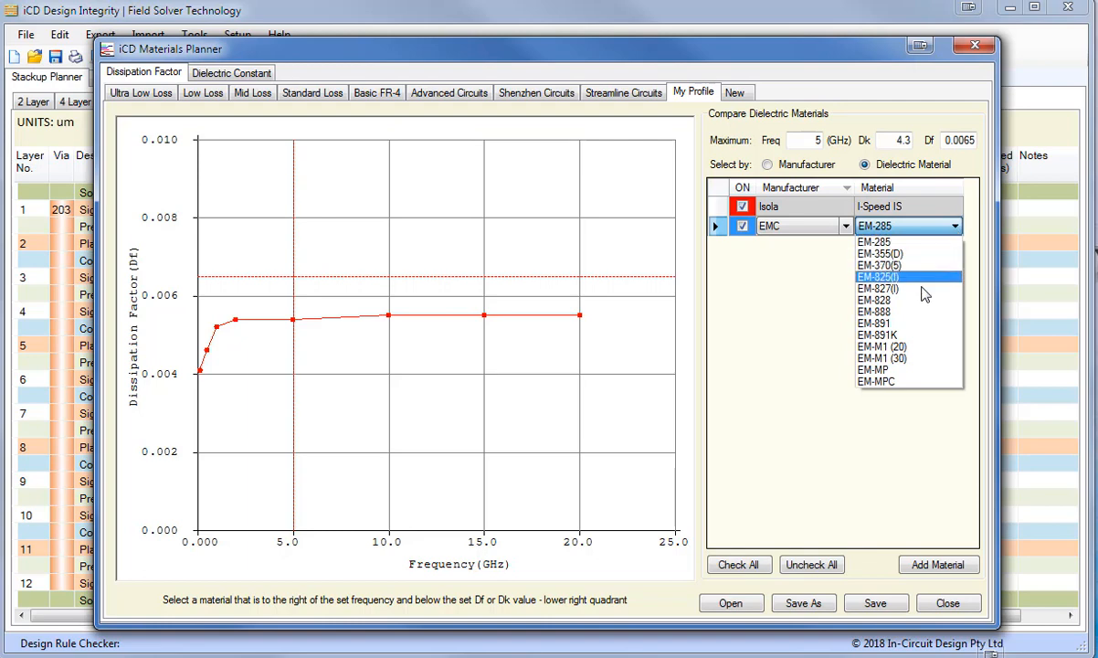
click(916, 312)
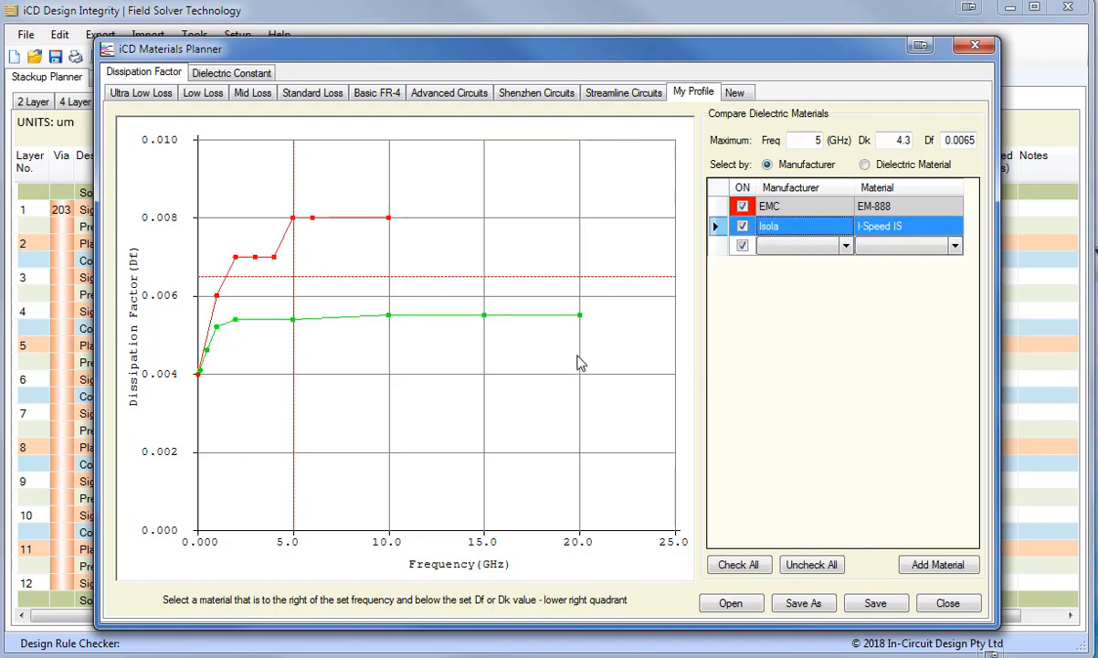
- Add all materials from the manufacturer TUC to My Profile
mouse_move(580, 320)
mouse_move(389, 221)
click(850, 247)
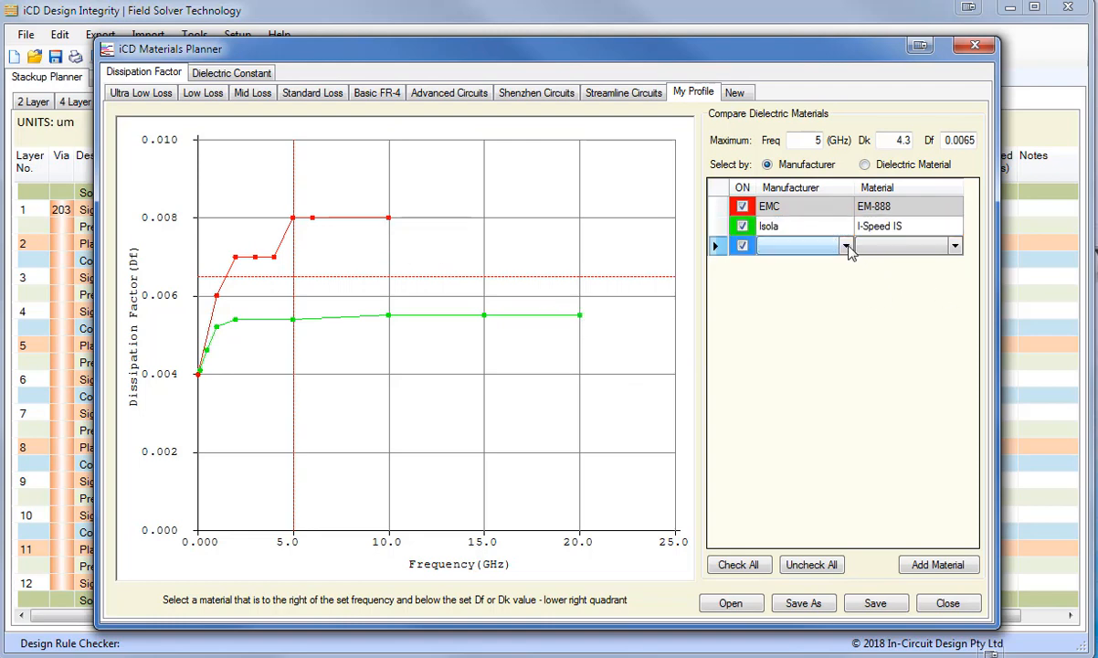
click(846, 247)
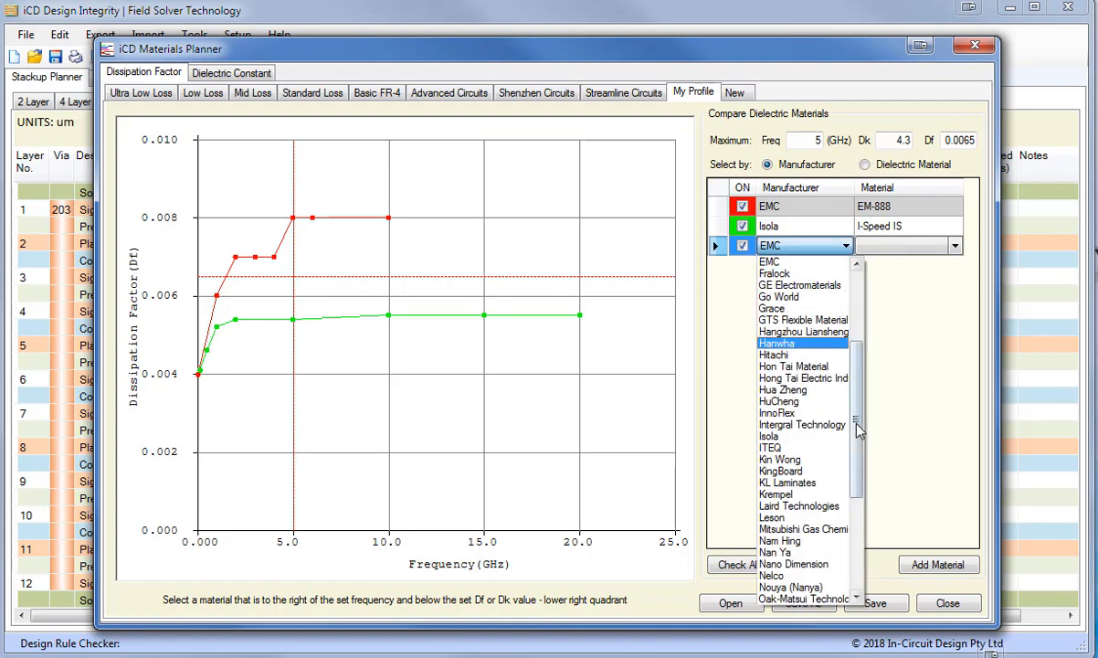
scroll(804, 457, down, 6)
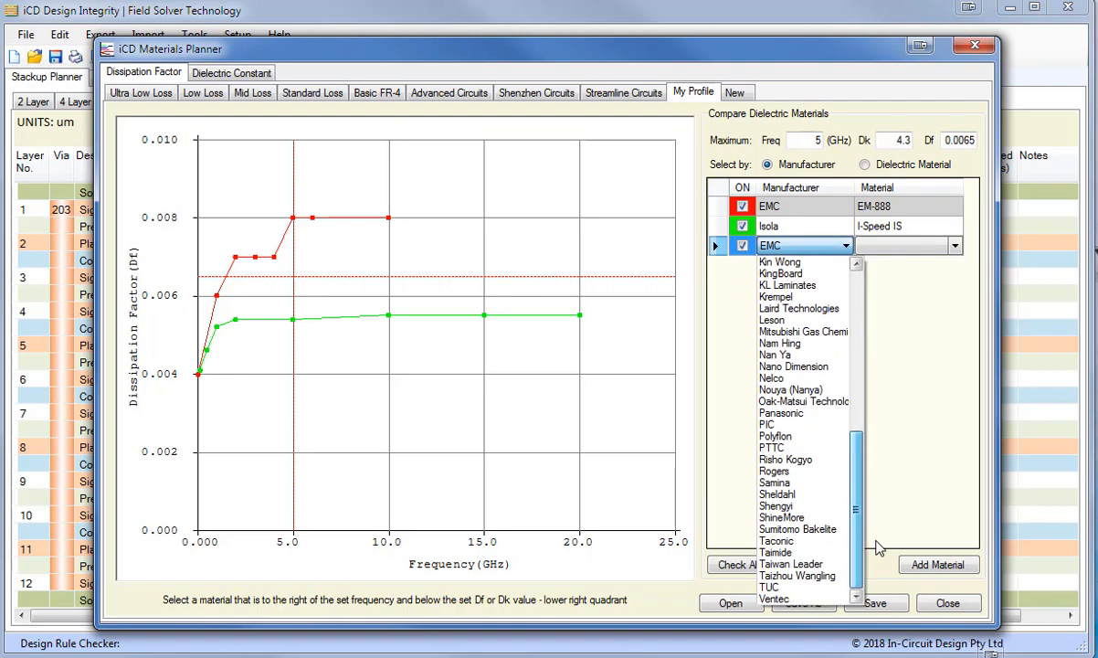
click(807, 589)
- Identify the TUC curve closest to EMC EM-888 on the dissipation plot and copy the TU-872 SLK Sp row
mouse_move(583, 457)
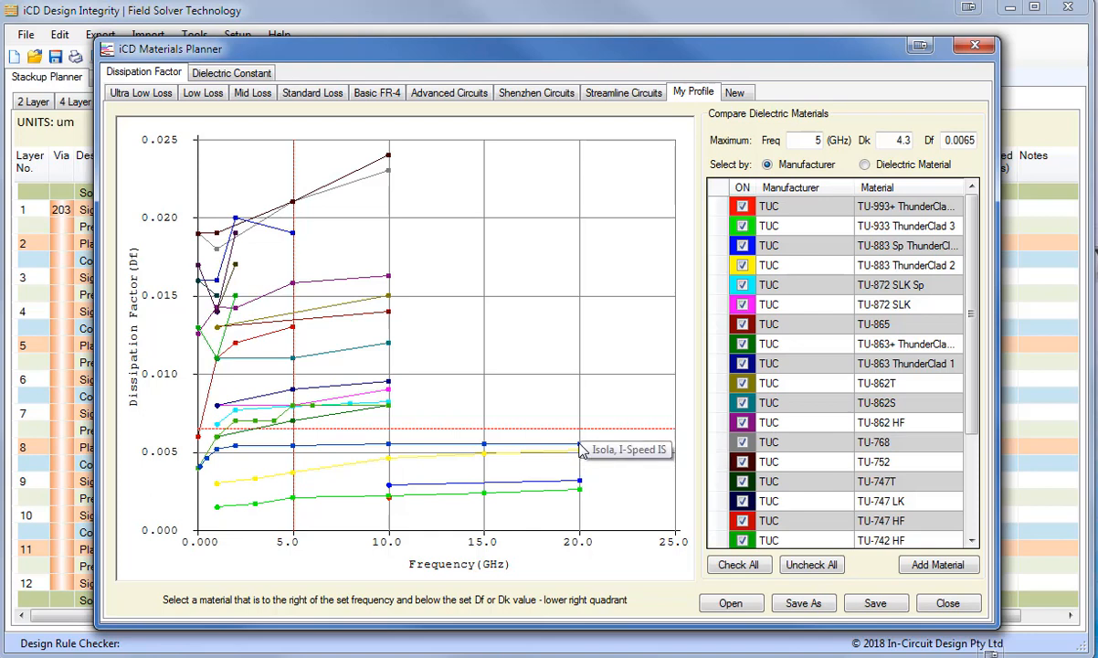
mouse_move(389, 407)
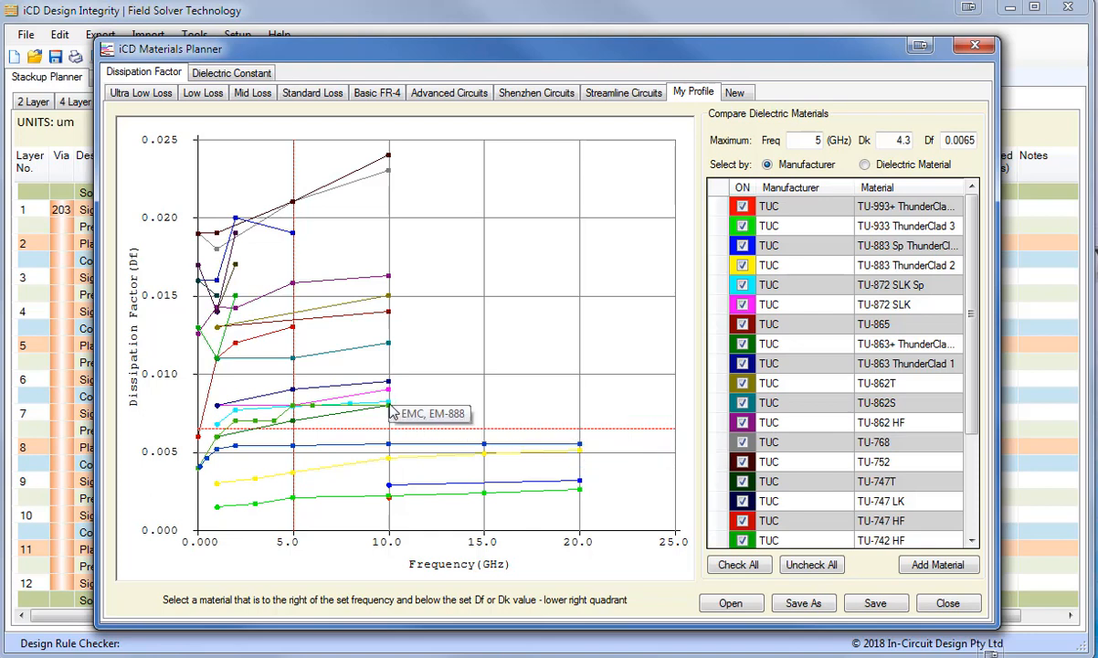
mouse_move(354, 408)
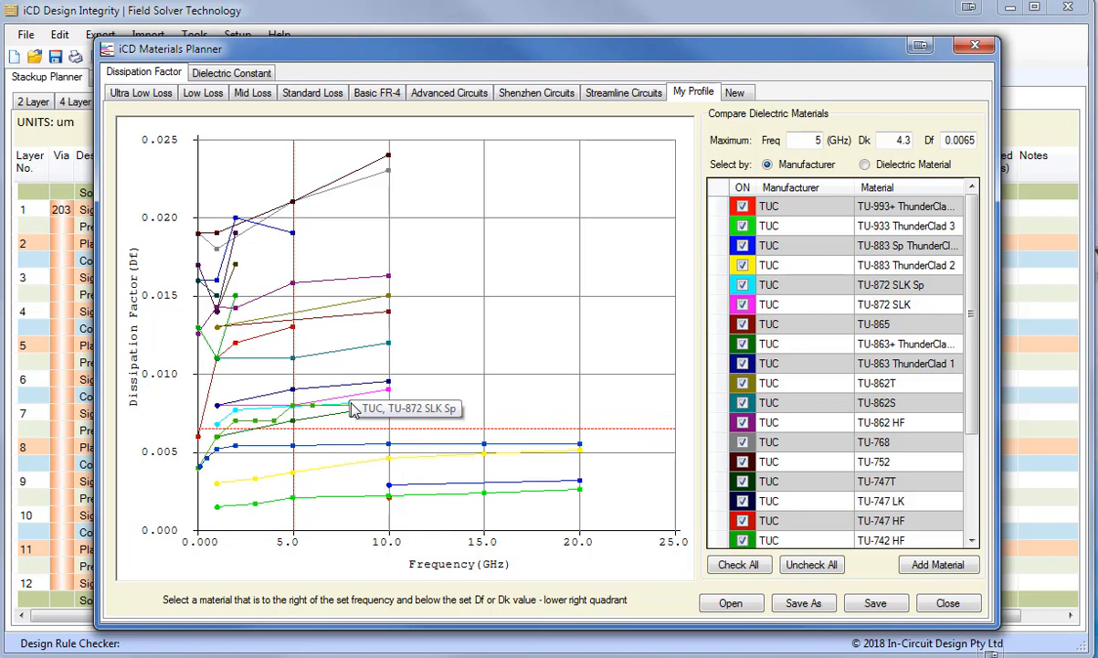
click(833, 289)
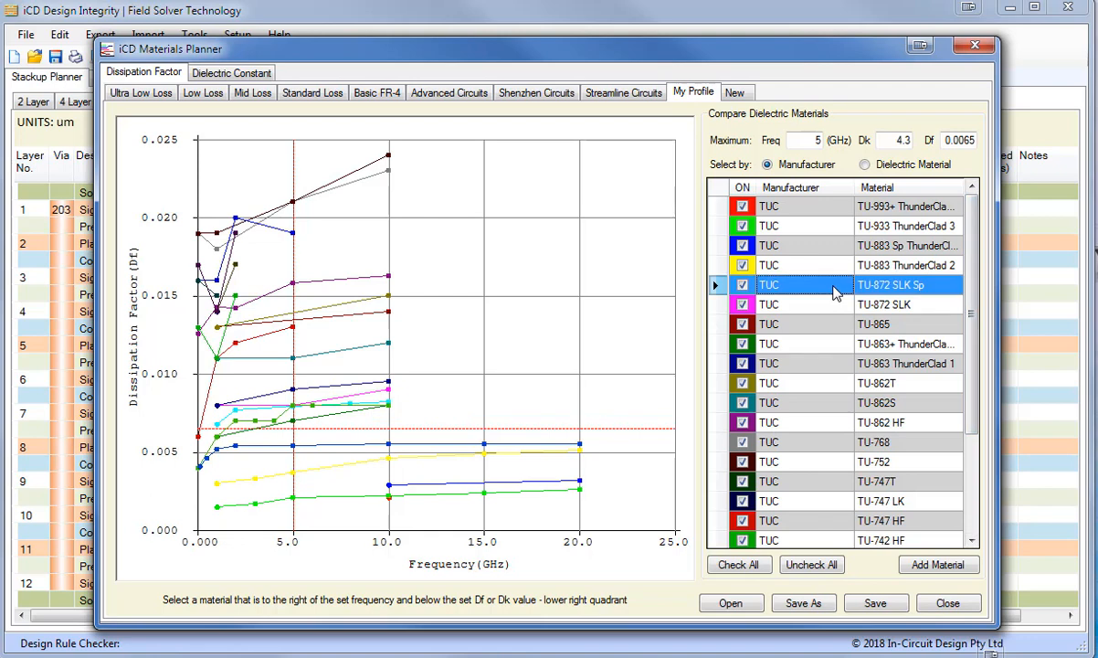
right_click(784, 274)
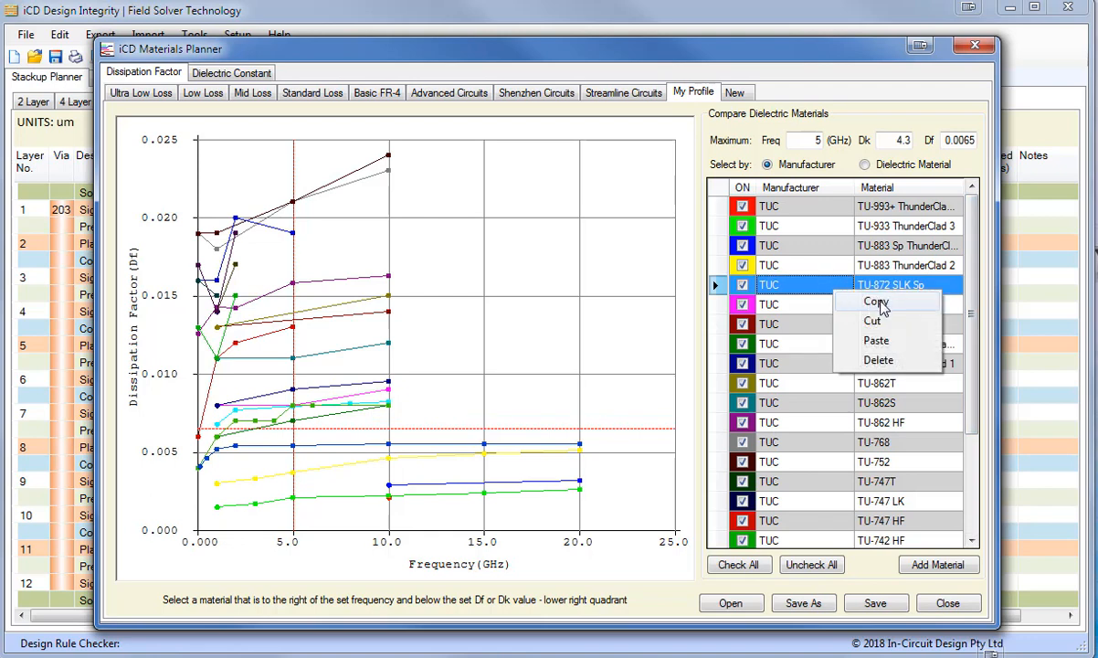
click(831, 287)
- Delete all TUC materials from My Profile and paste the copied TU-872 SLK Sp above the EMC EM-888 row
click(763, 207)
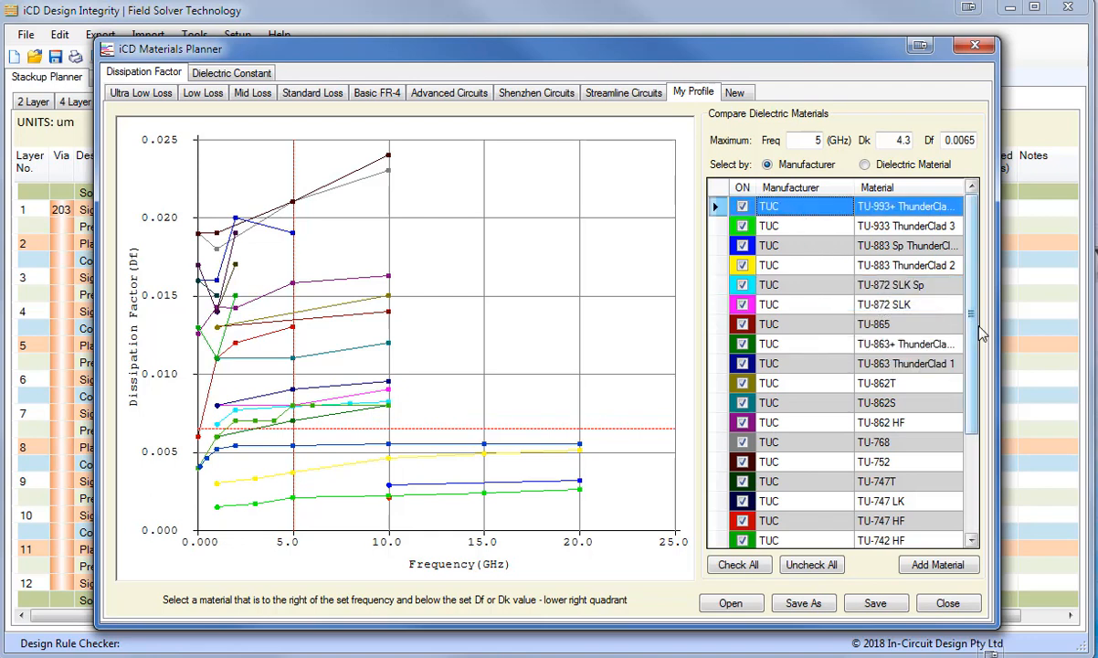
scroll(822, 461, down, 3)
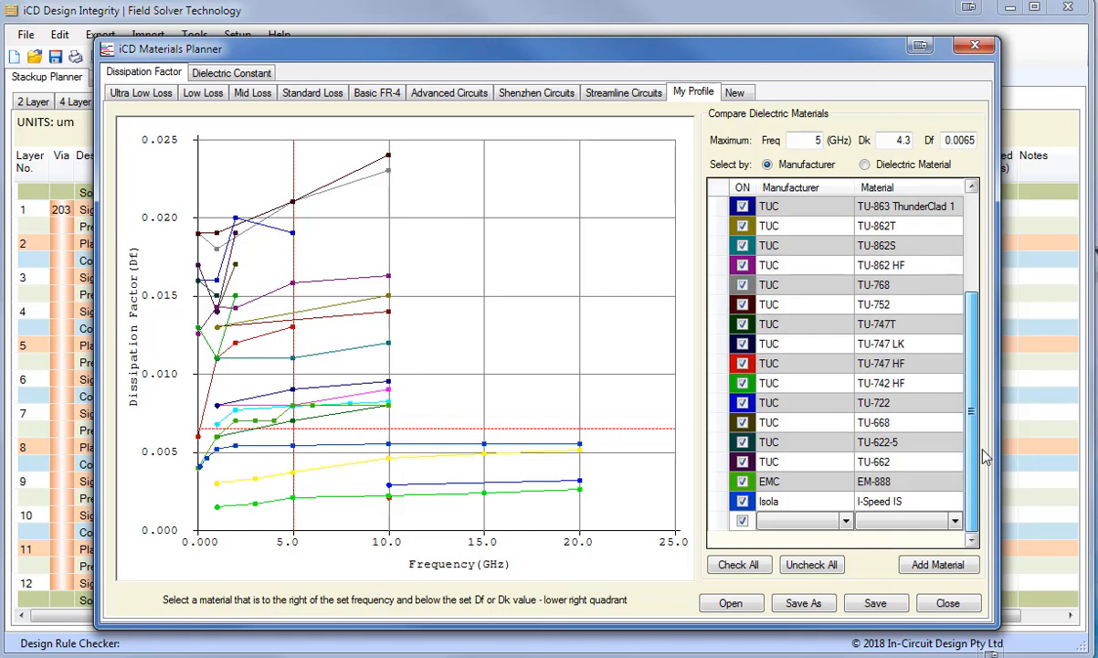
shift+click(823, 462)
right_click(822, 471)
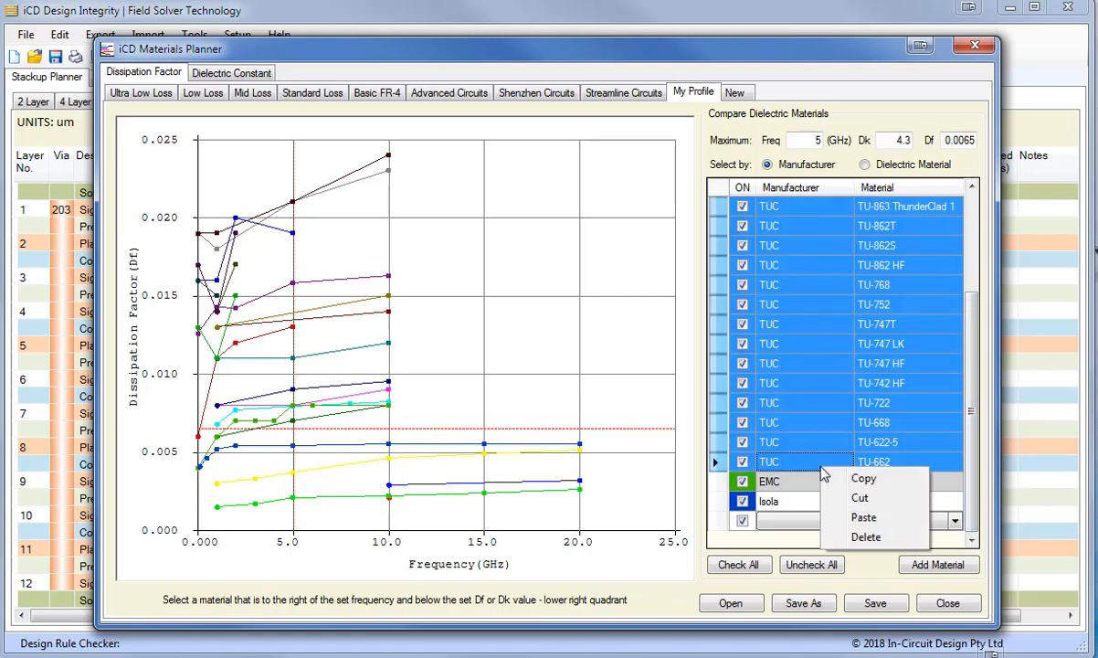
click(827, 536)
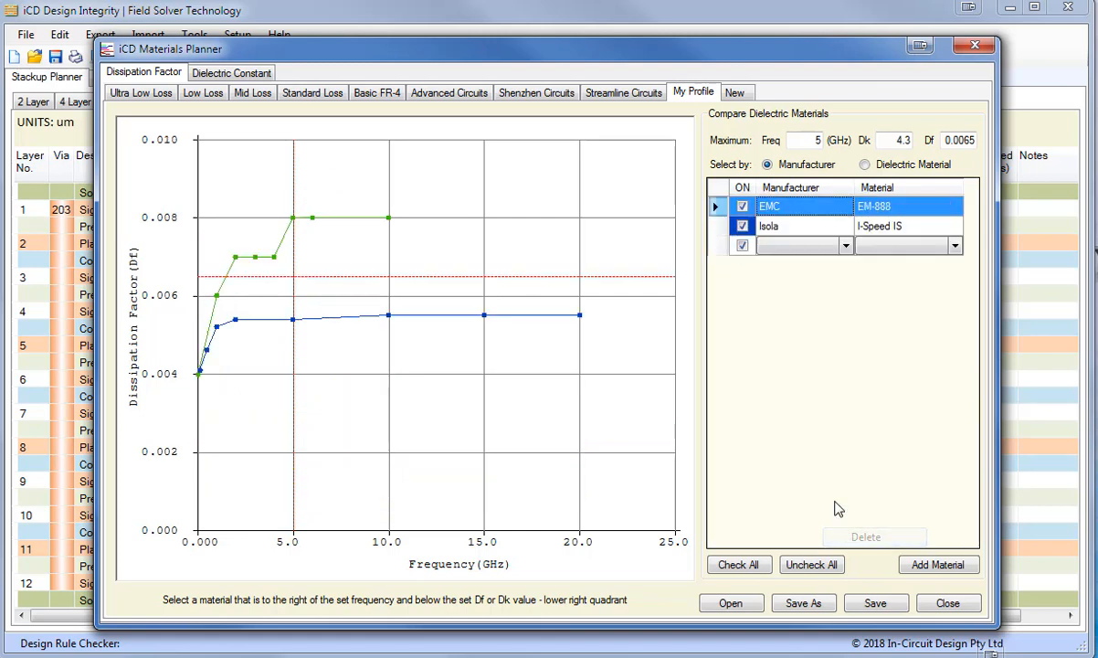
right_click(803, 208)
click(849, 258)
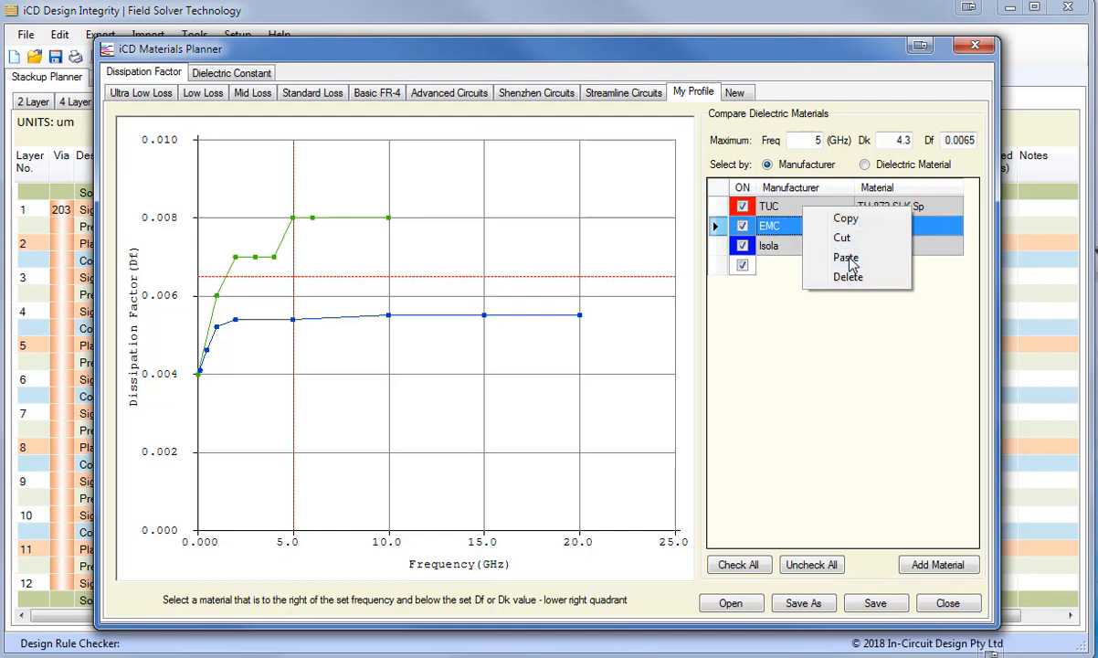
- Add all materials from the manufacturer Shengyi to My Profile
mouse_move(391, 216)
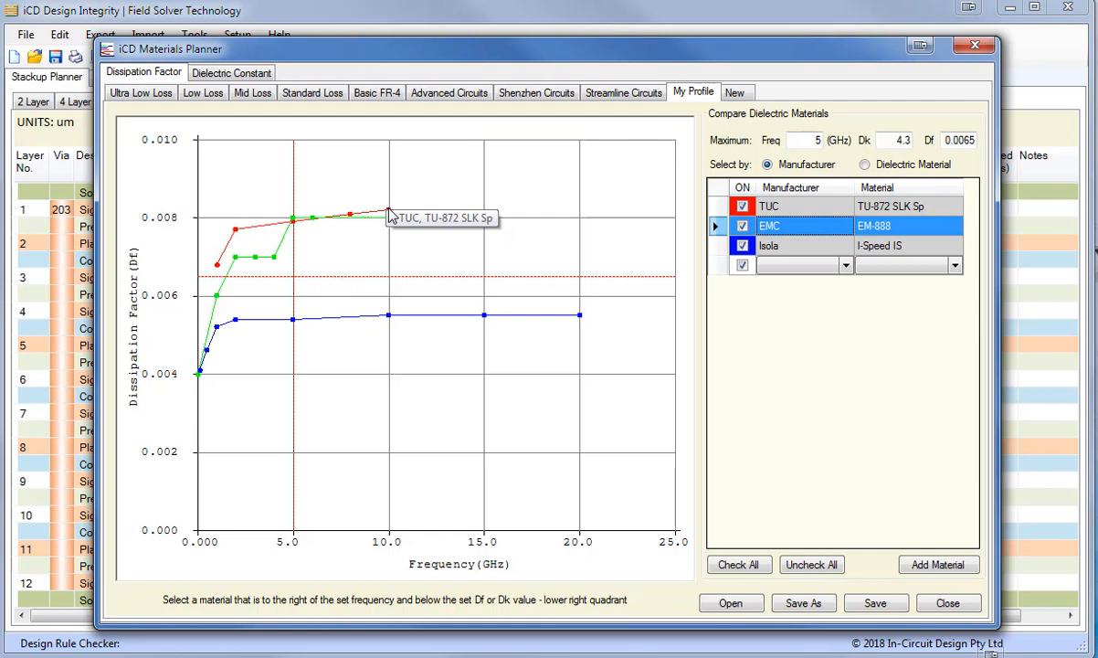
click(846, 271)
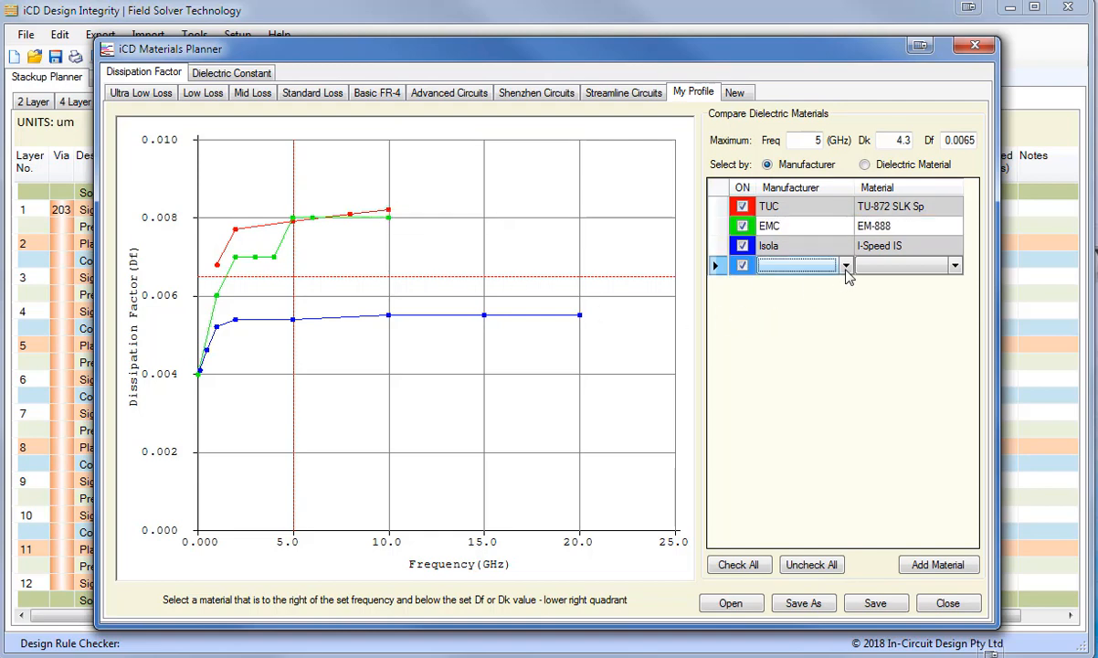
click(846, 267)
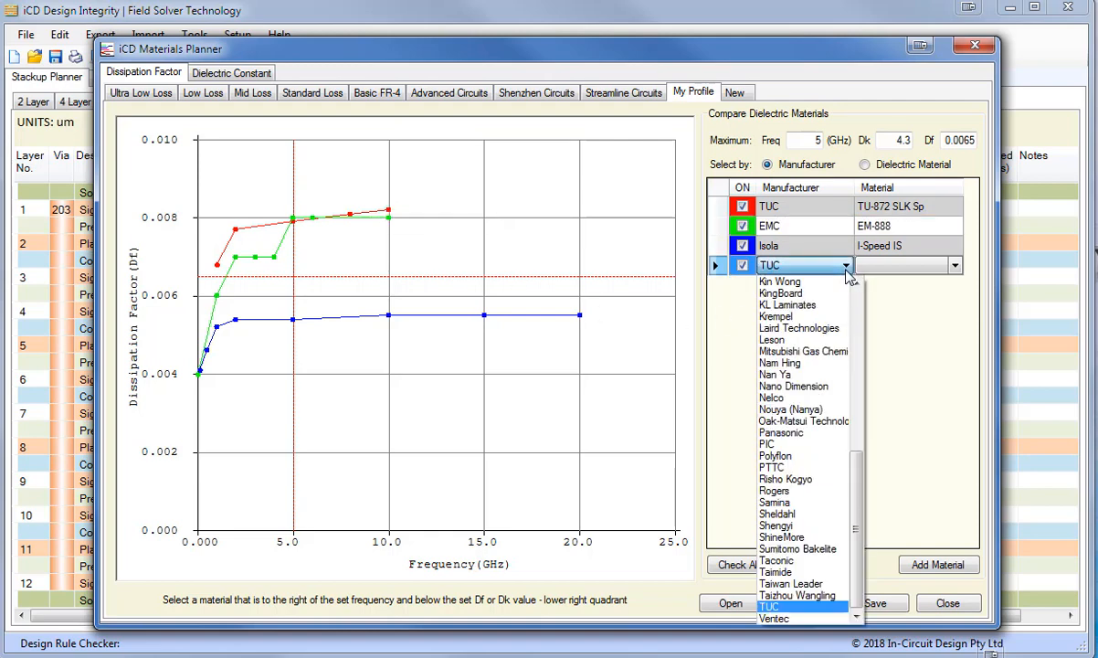
click(825, 526)
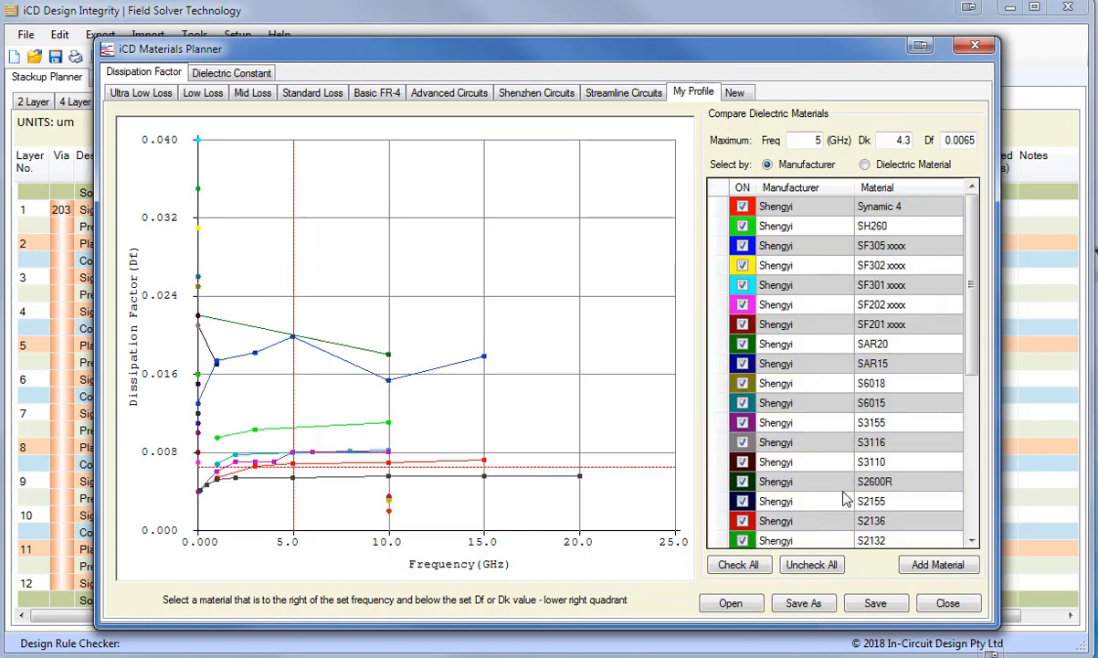
- Identify the Shengyi Synamic 4 curve on the dissipation plot and delete every other Shengyi material, from SH260 through AeroWave 300
mouse_move(476, 462)
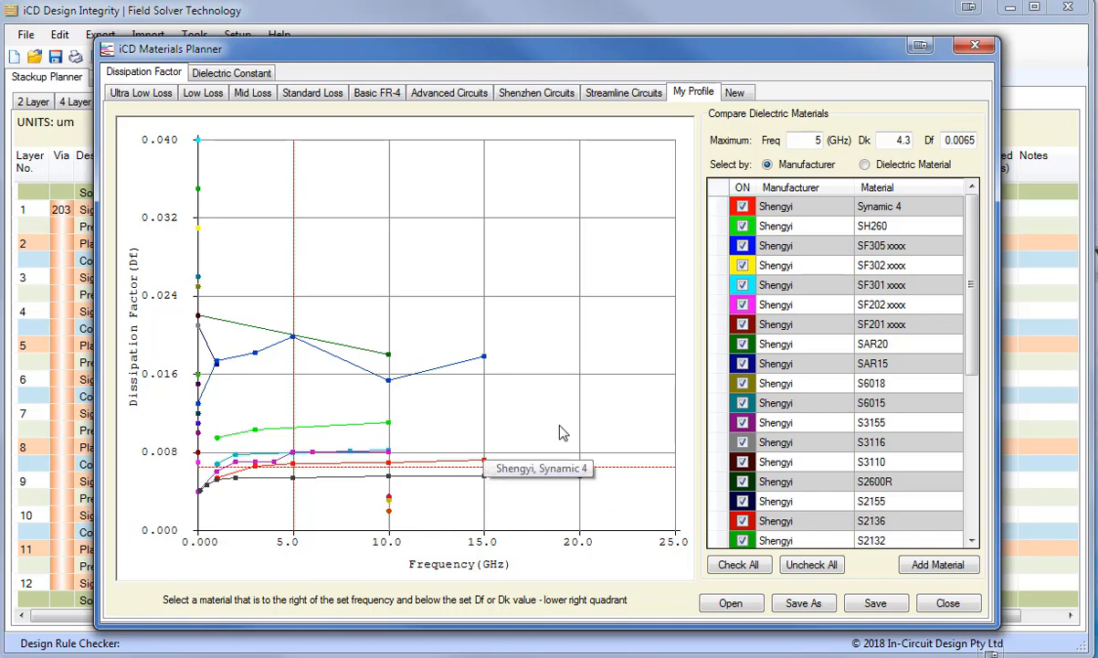
click(832, 210)
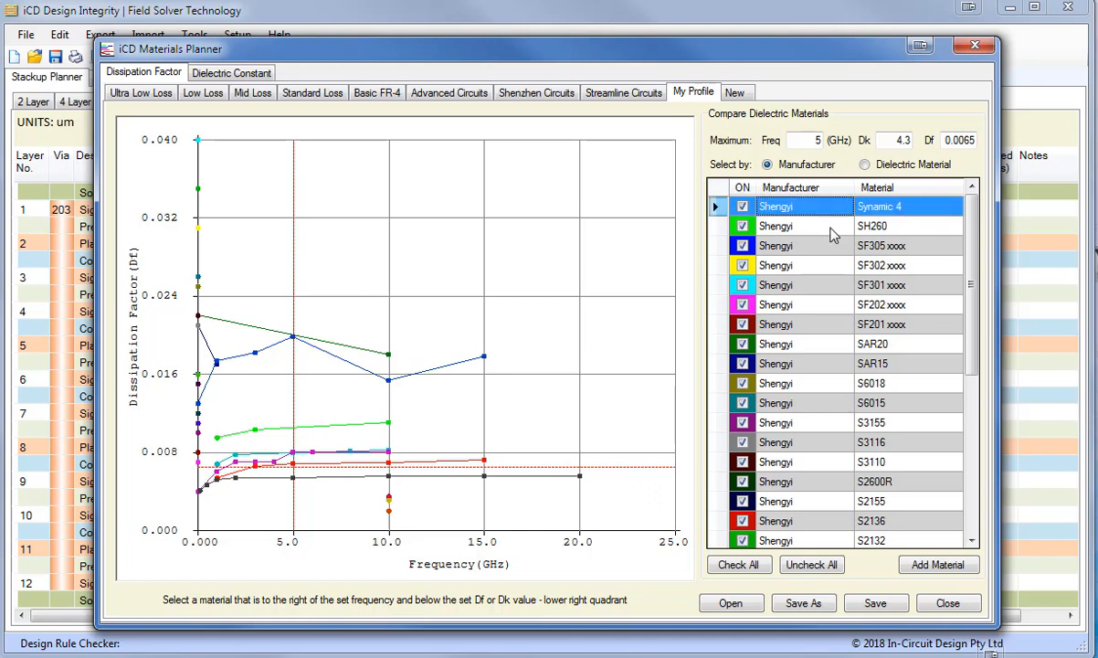
click(783, 225)
drag(969, 357, 969, 501)
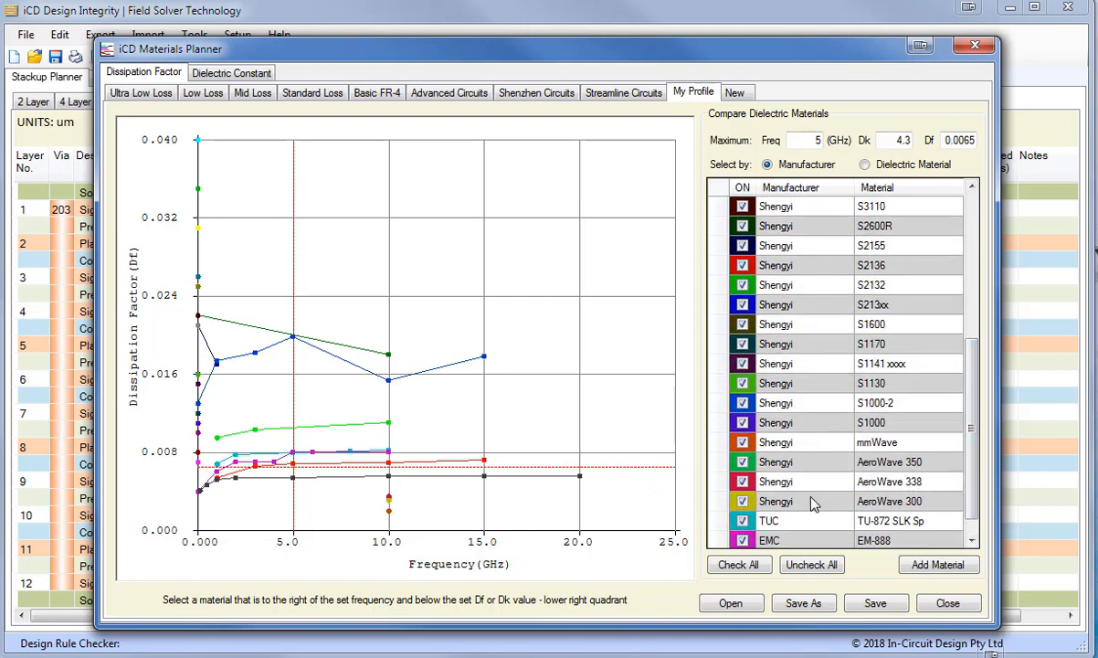
shift+click(813, 501)
key(Delete)
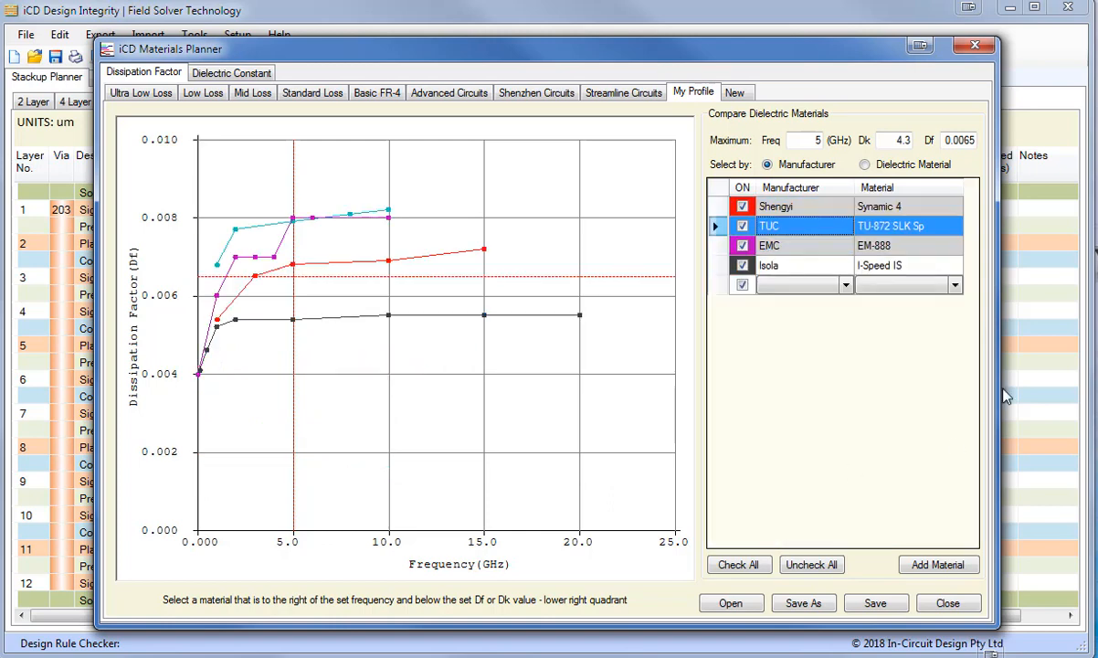
- Sort My Profile by manufacturer in ascending order and compare the remaining material curves on the dissipation plot
click(816, 188)
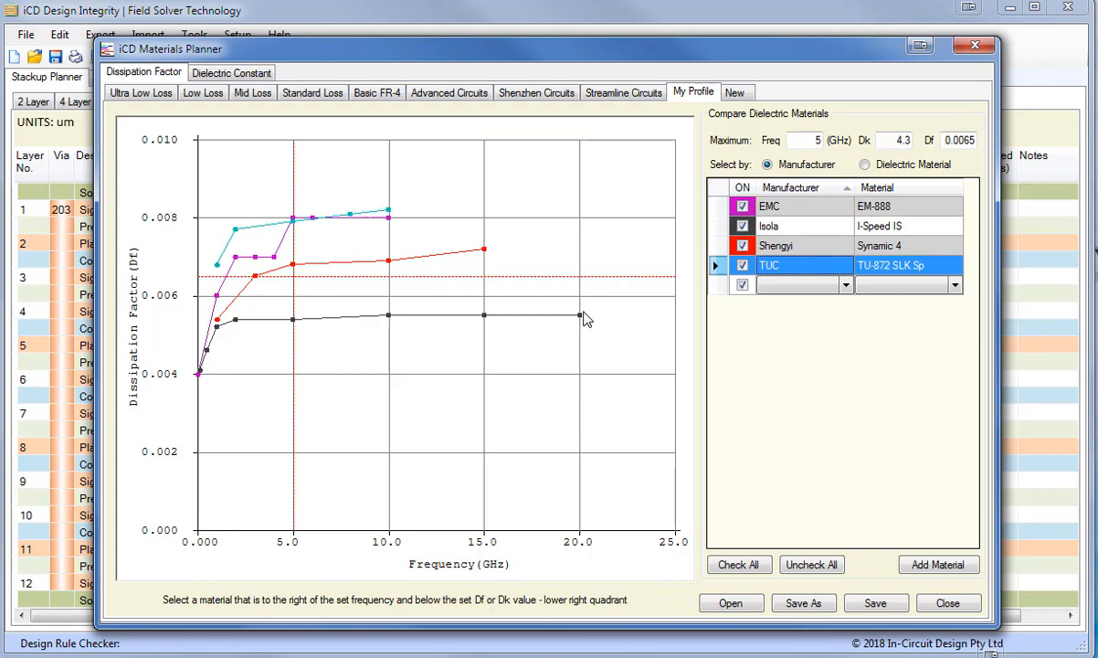
mouse_move(582, 320)
mouse_move(391, 225)
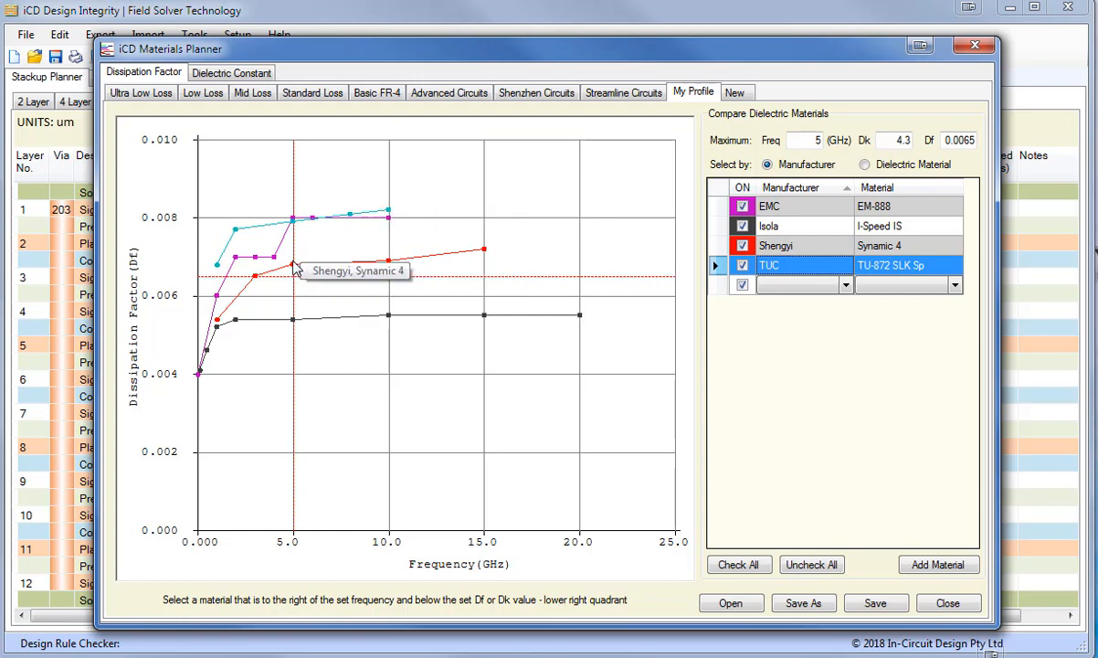
mouse_move(293, 268)
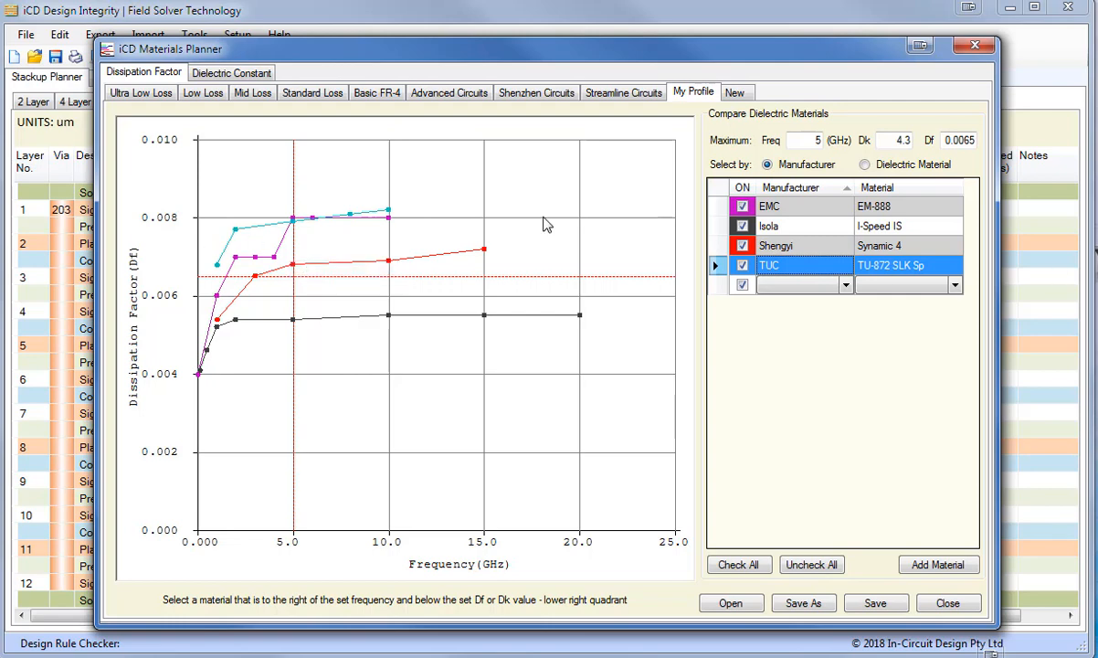
- Copy the Arlon materials DiClad 880-PIM through CuClad 250LX, plus CuClad 233xx, from the Ultra Low Loss list
click(140, 93)
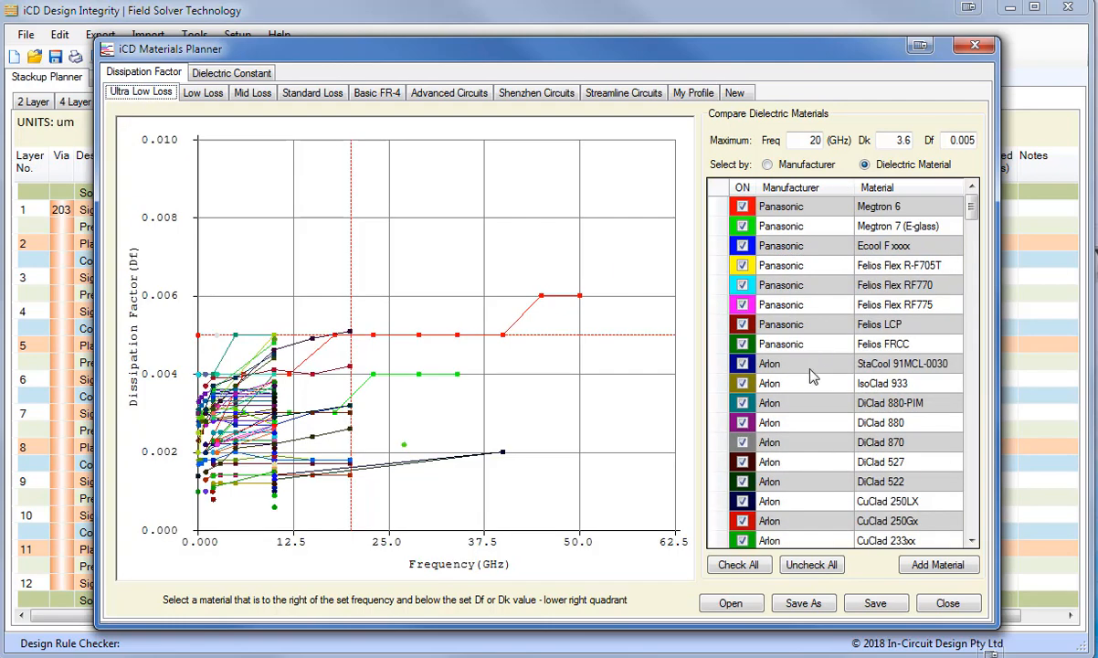
click(804, 412)
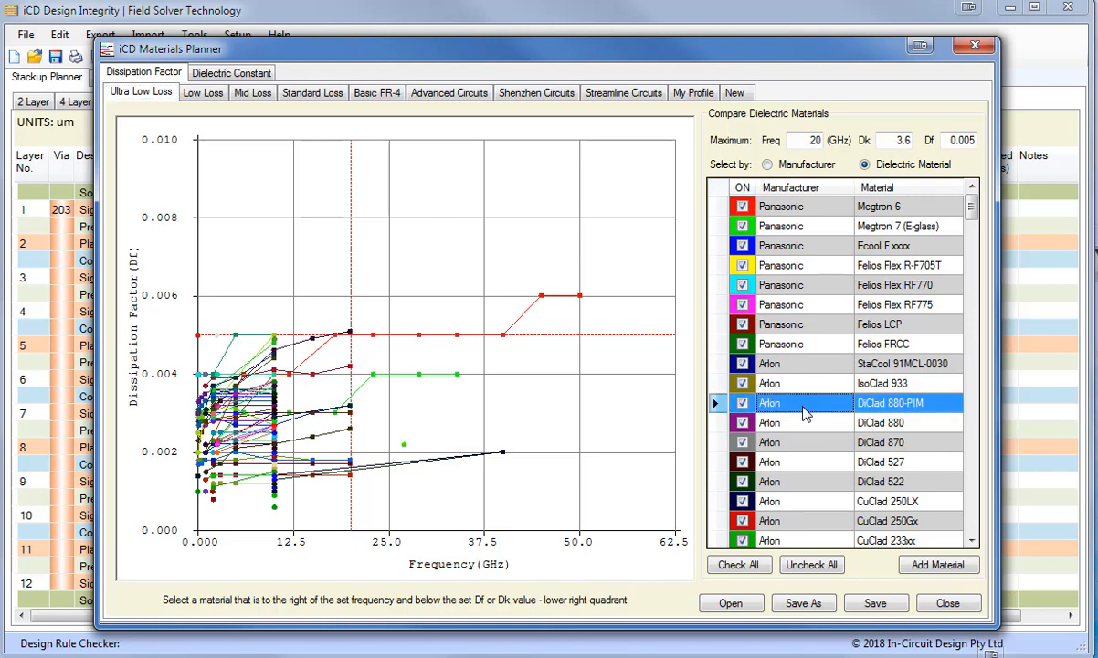
shift+click(807, 501)
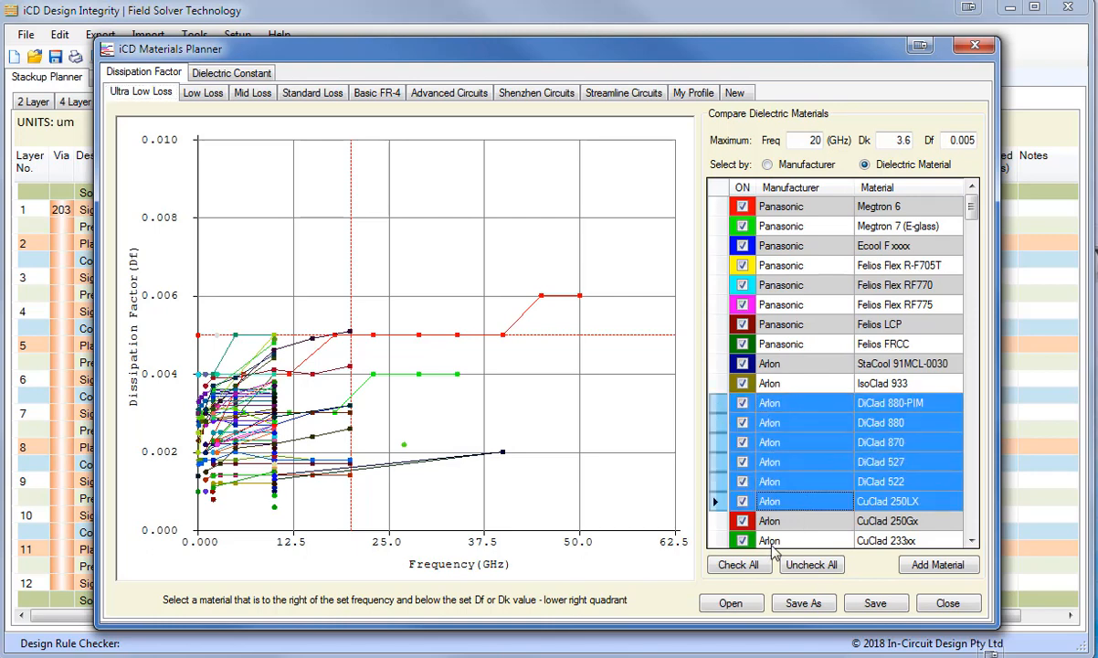
ctrl+click(804, 540)
right_click(849, 450)
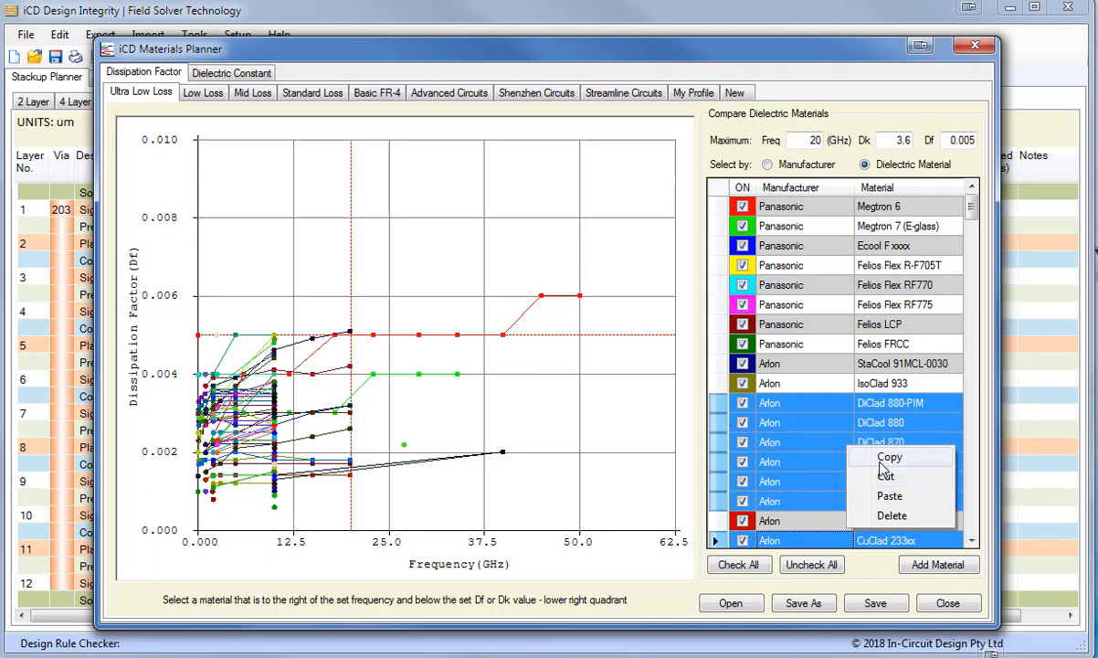
click(886, 457)
- Paste the copied Arlon materials into My Profile at the TUC TU-872 SLK Sp row
click(693, 92)
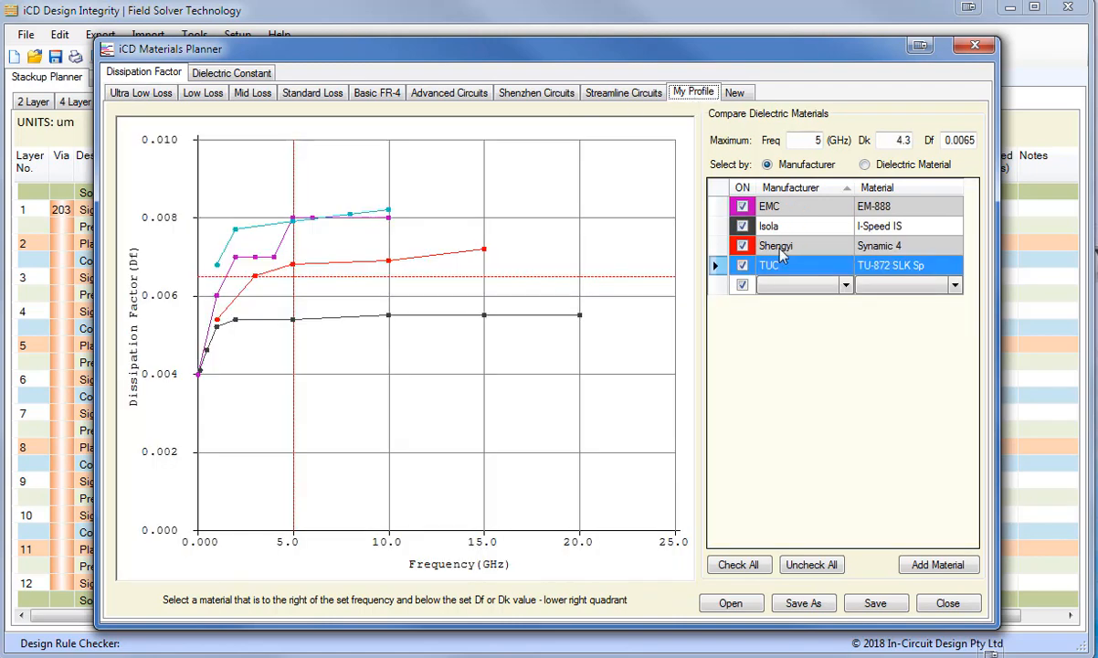
right_click(777, 265)
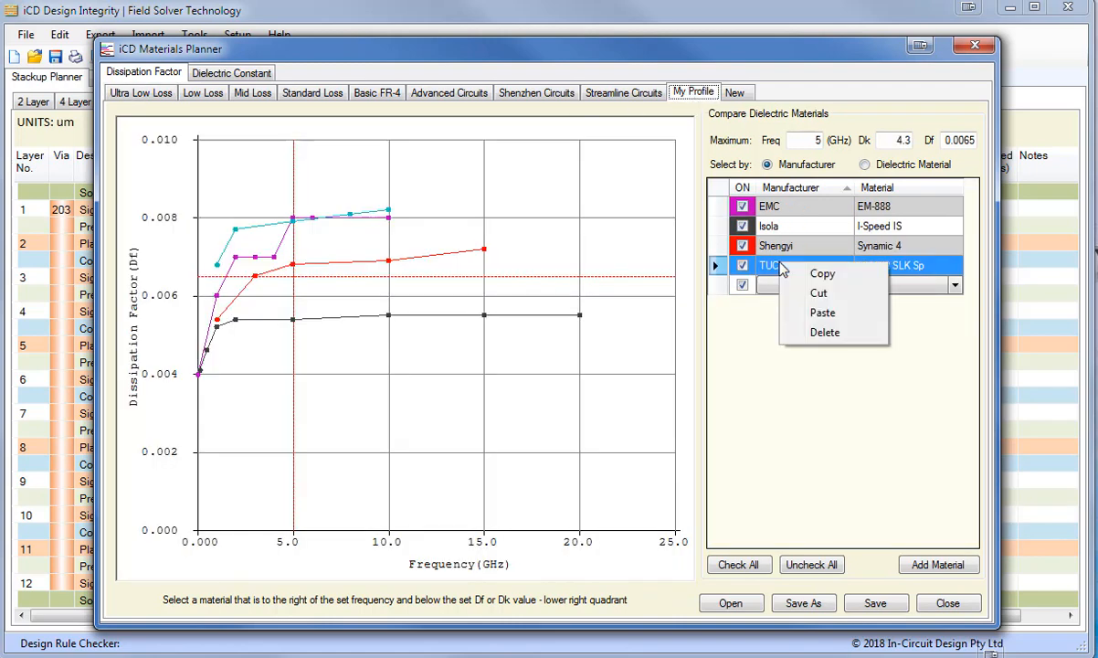
click(824, 313)
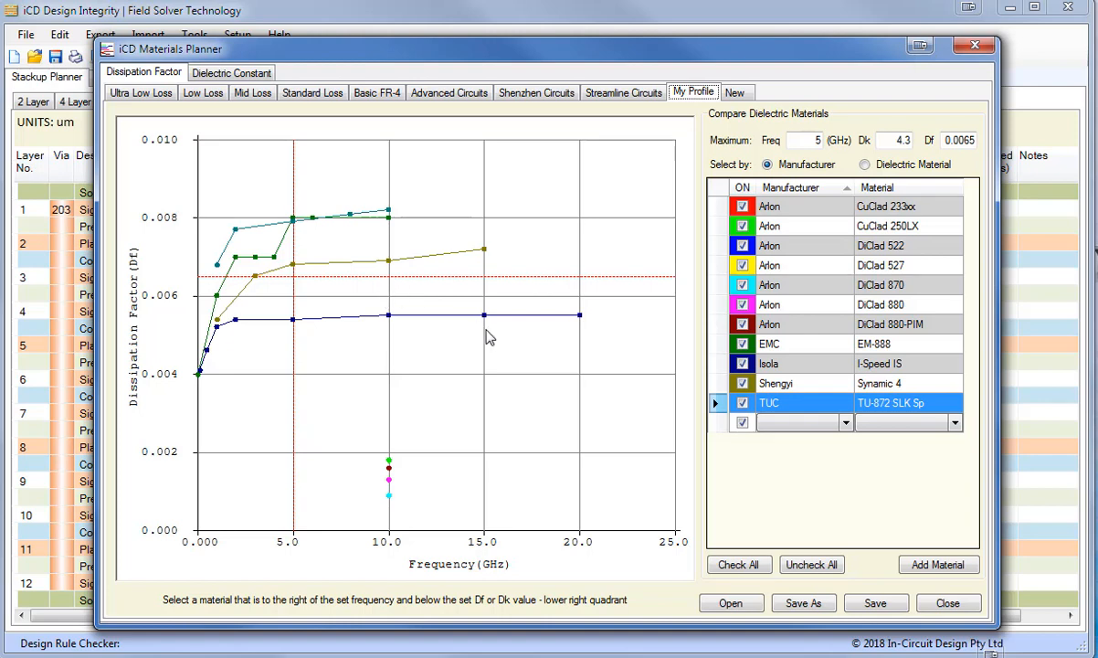